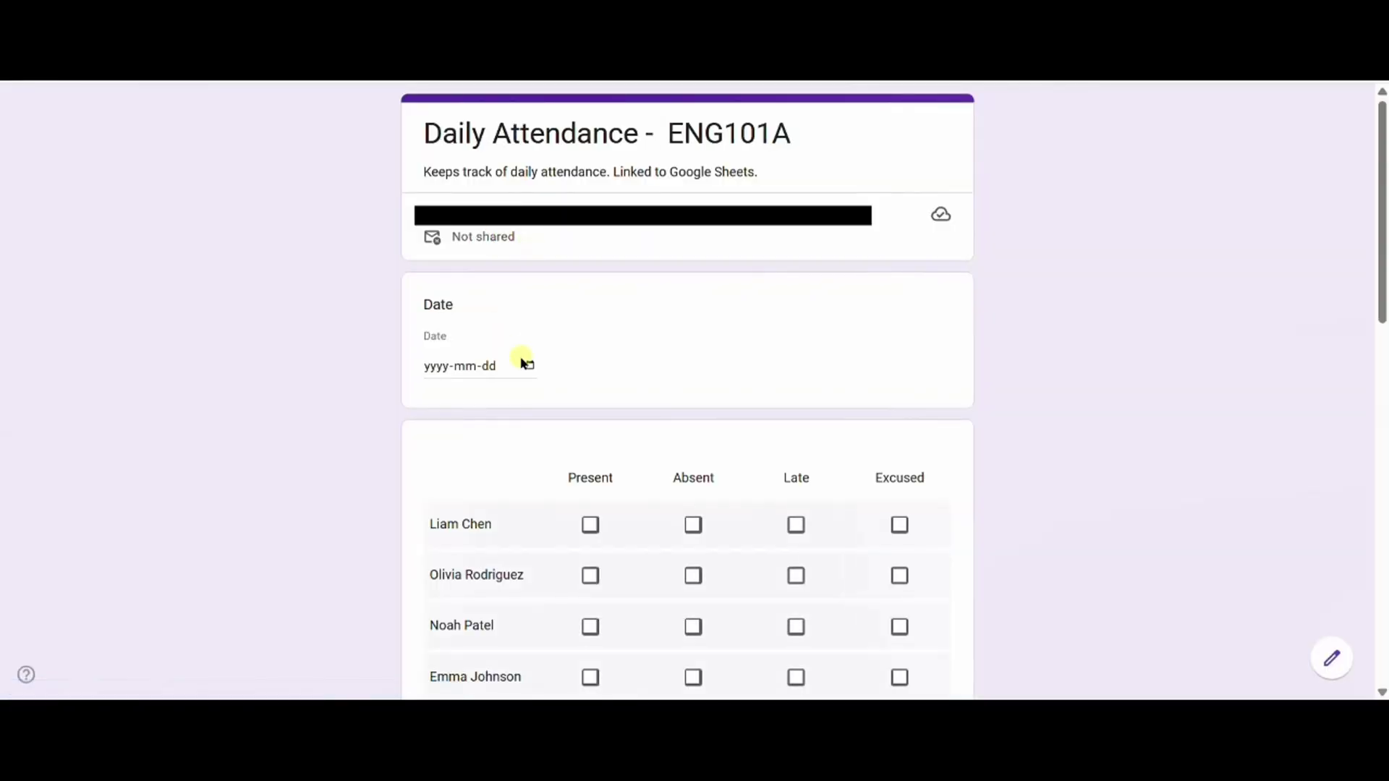
Step: Set the Date answer to 30 September 2025 and mark the first five students' attendance
left_click(531, 366)
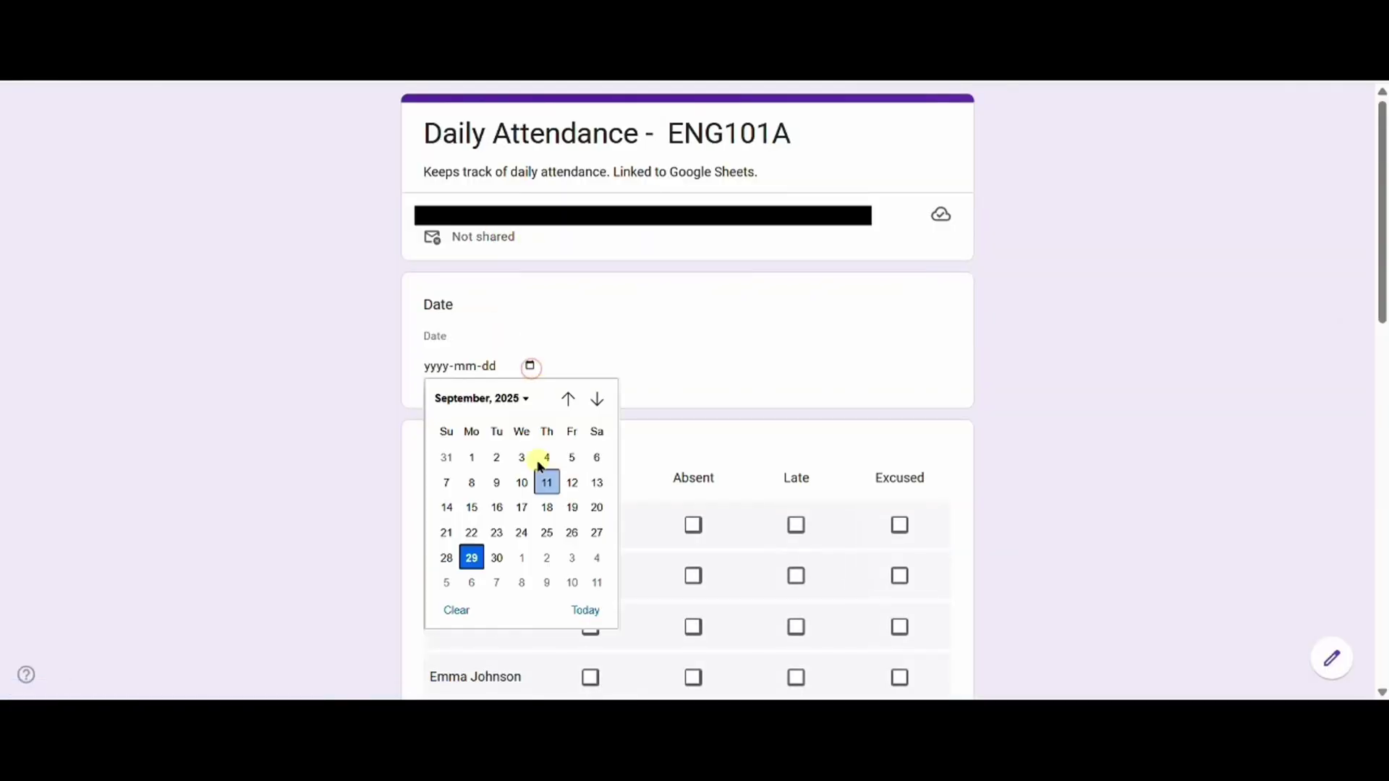
left_click(497, 559)
scroll(608, 423, "down", 1)
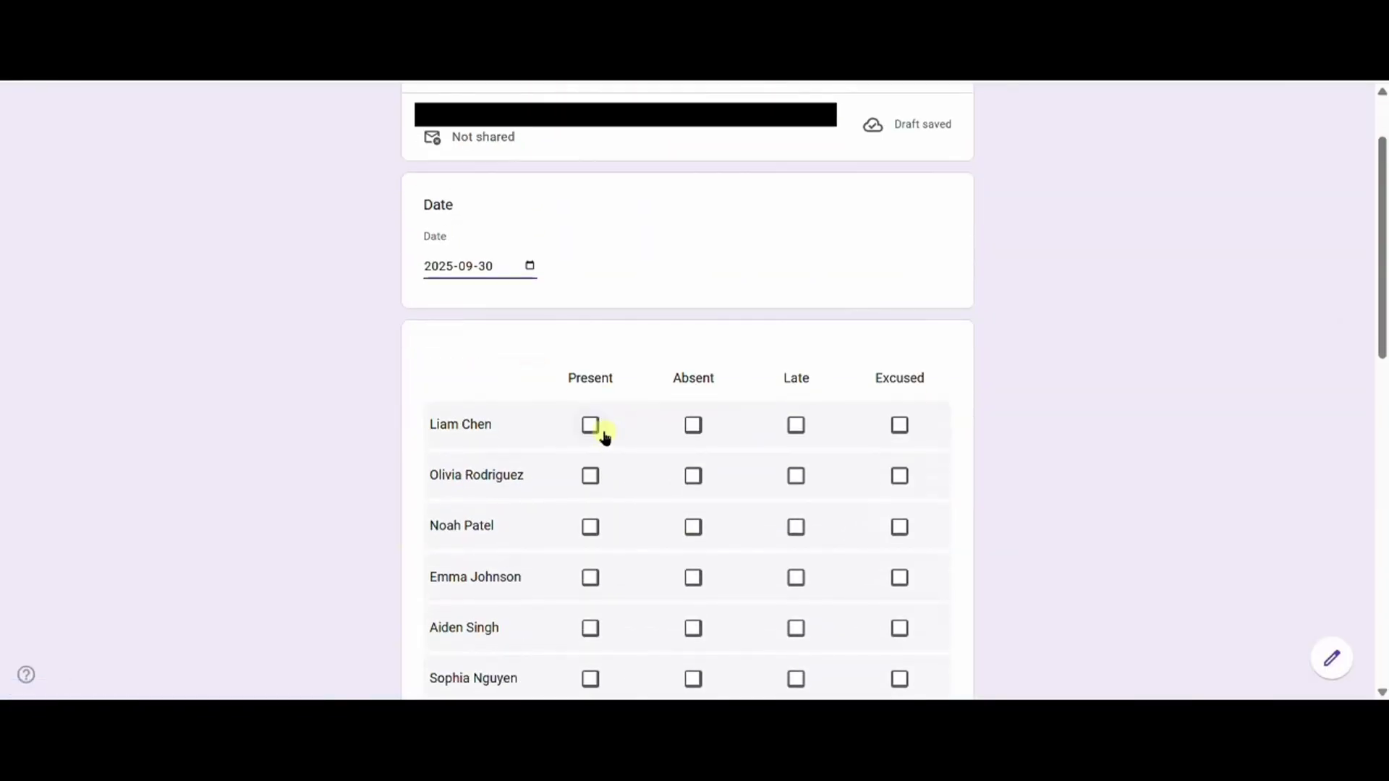
left_click(590, 424)
left_click(694, 475)
left_click(694, 527)
left_click(590, 577)
left_click(590, 628)
scroll(723, 507, "down", 4)
Step: Mark the remaining students Present, Absent or Excused and submit the response
left_click(900, 381)
left_click(900, 431)
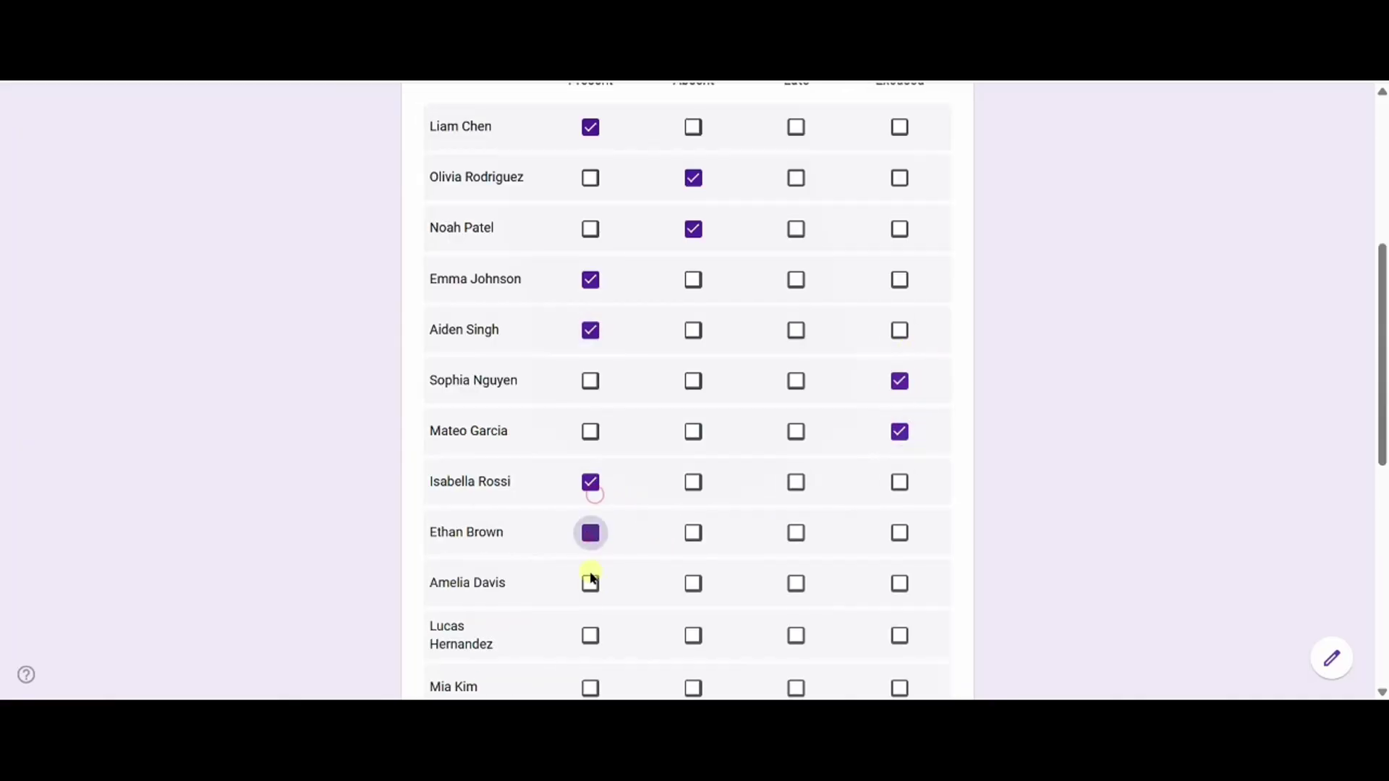
left_click(590, 578)
scroll(590, 434, "down", 4)
left_click(590, 335)
left_click(591, 437)
left_click(693, 539)
left_click(693, 644)
scroll(694, 579, "down", 3)
left_click(900, 598)
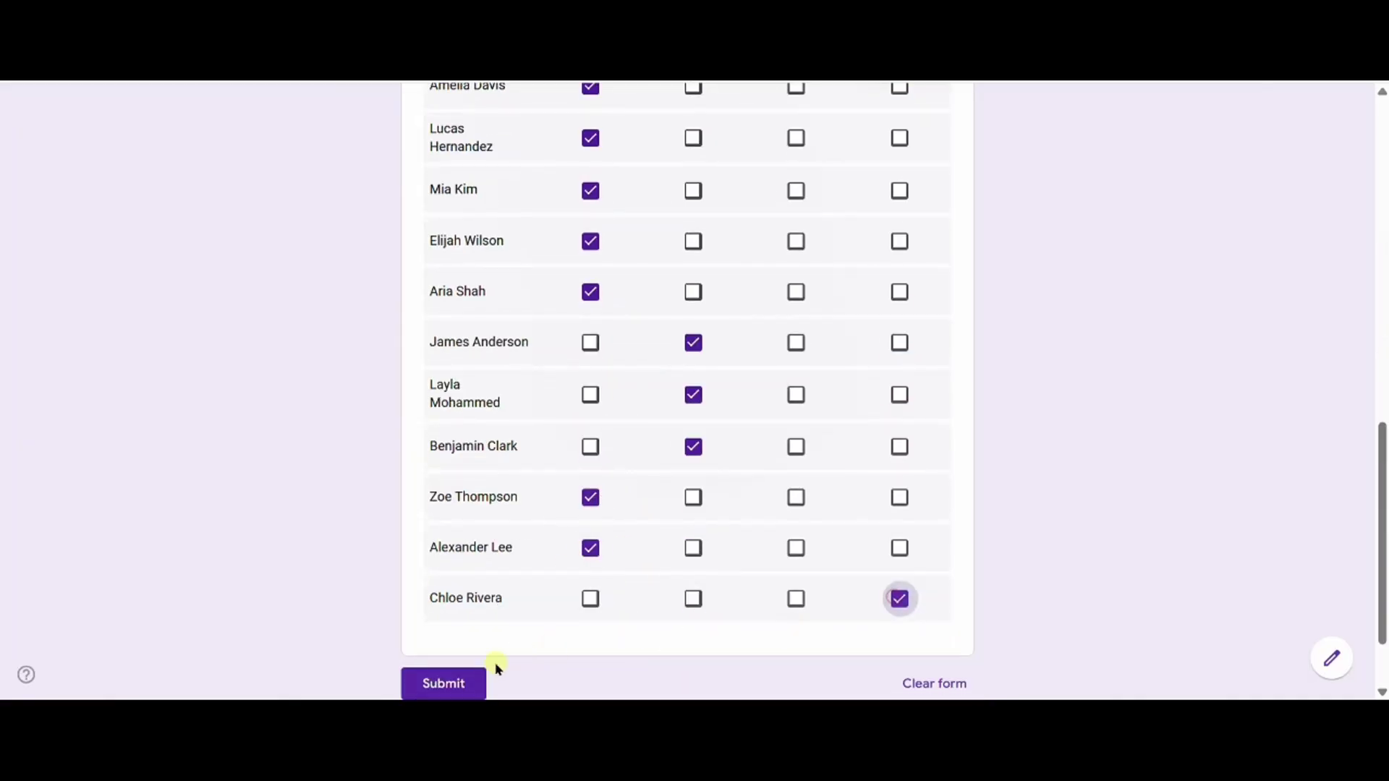
left_click(456, 680)
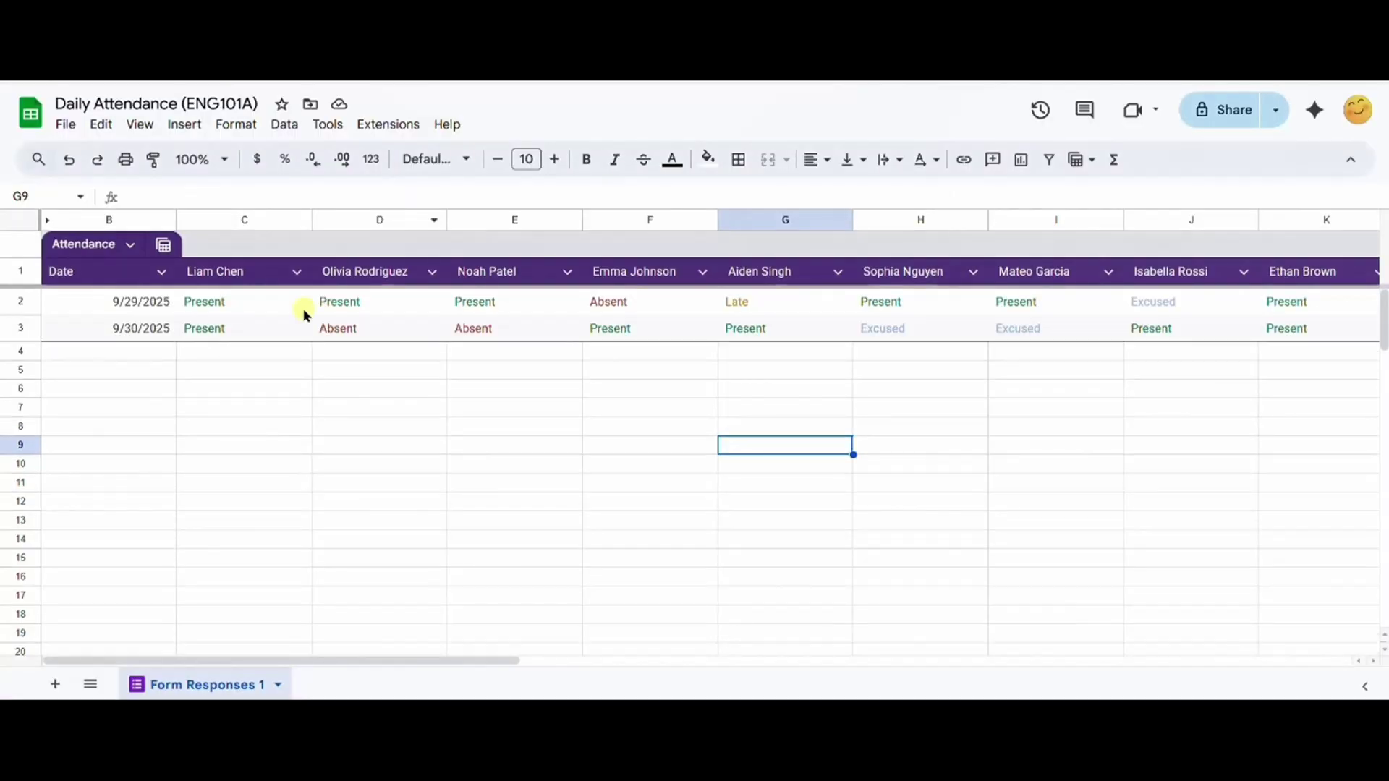
left_click_drag(513, 660, 448, 659)
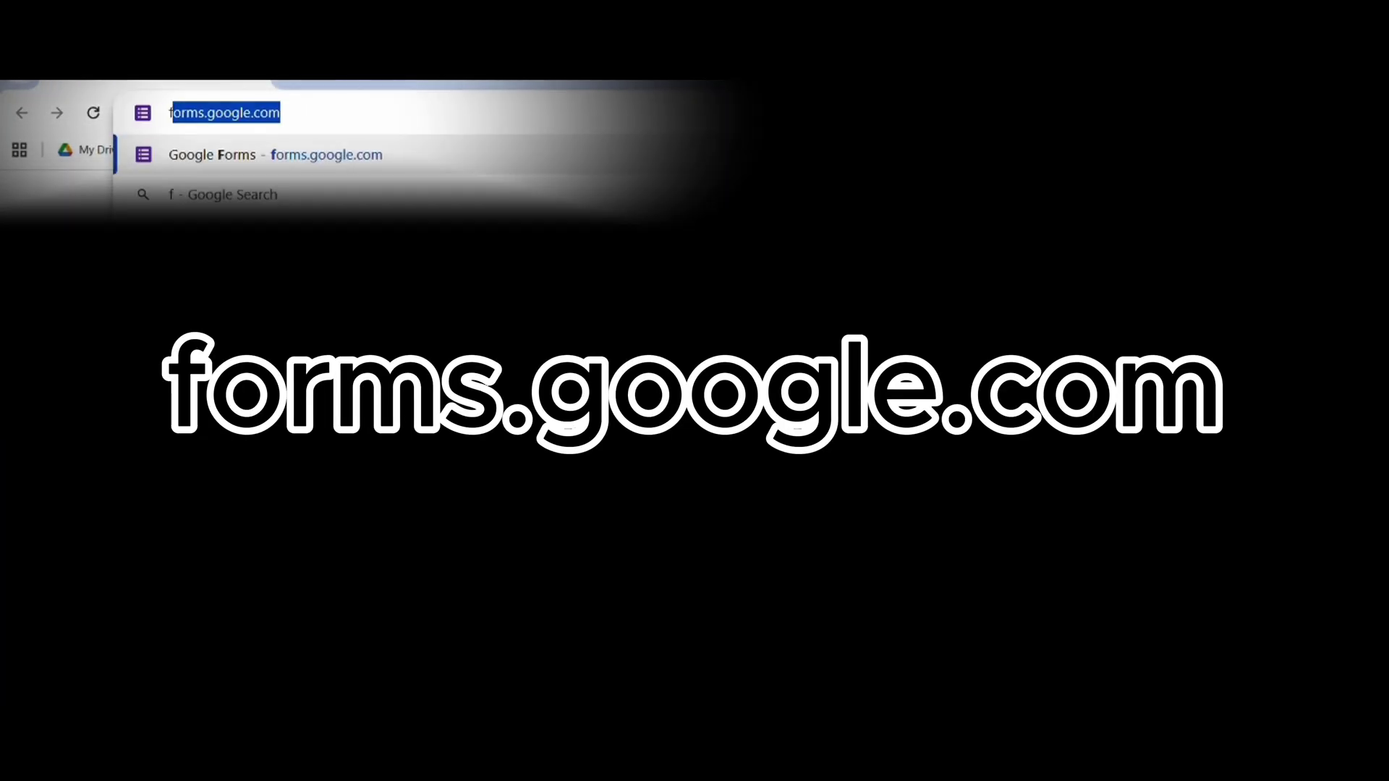
Step: Go to forms.google.com and start a blank form
type("orms.google.")
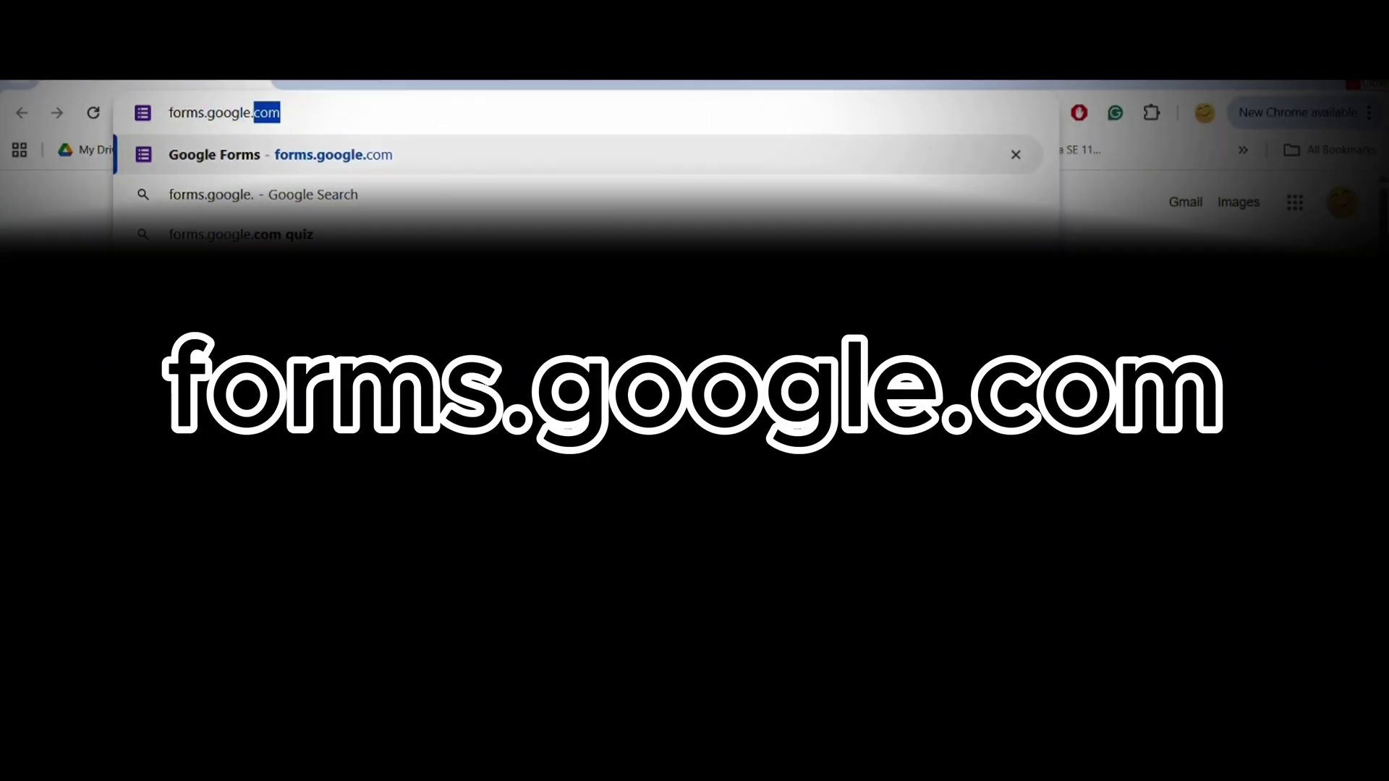
key("Return")
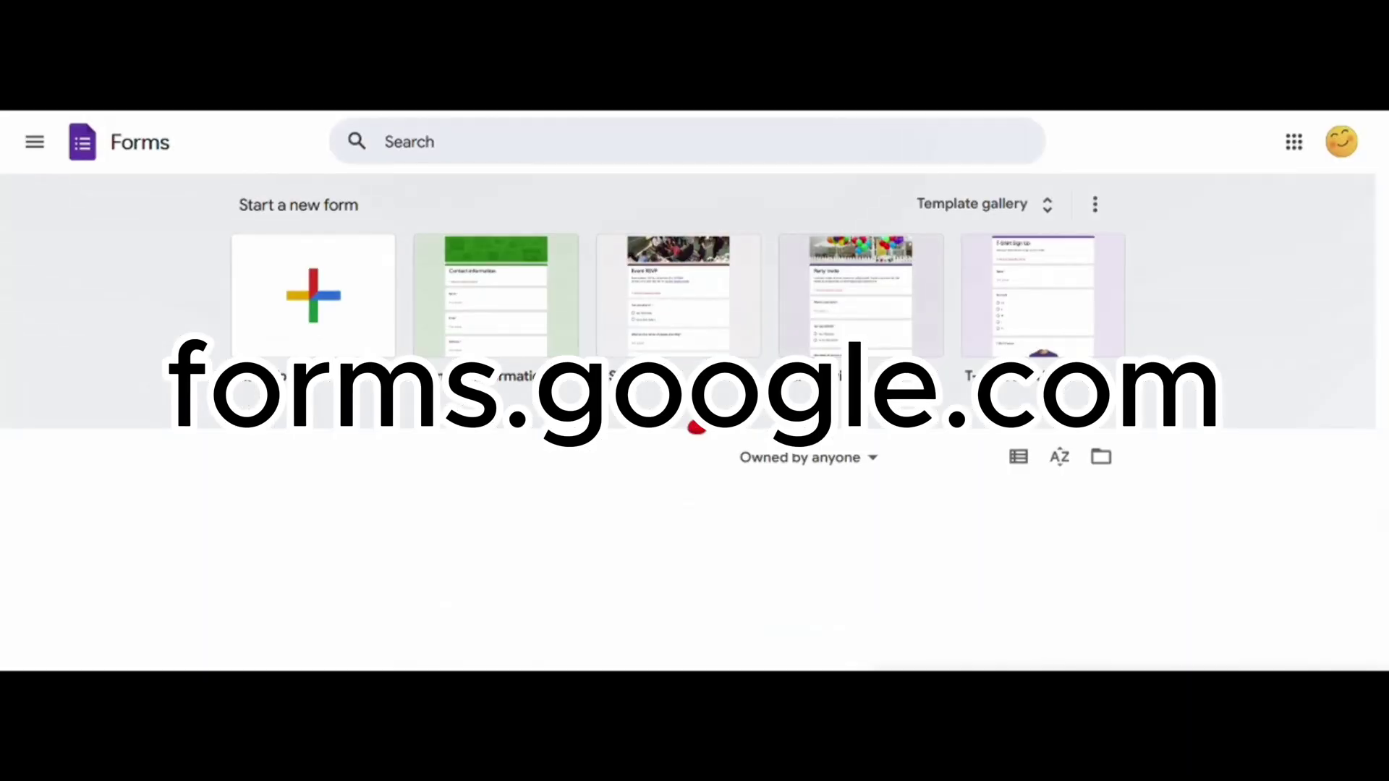
left_click(363, 316)
Step: Title the form 'Daily Attendance - ENG101A' with description 'Keeps track of daily attendance. Linked to Google Sheets.'
double_click(456, 282)
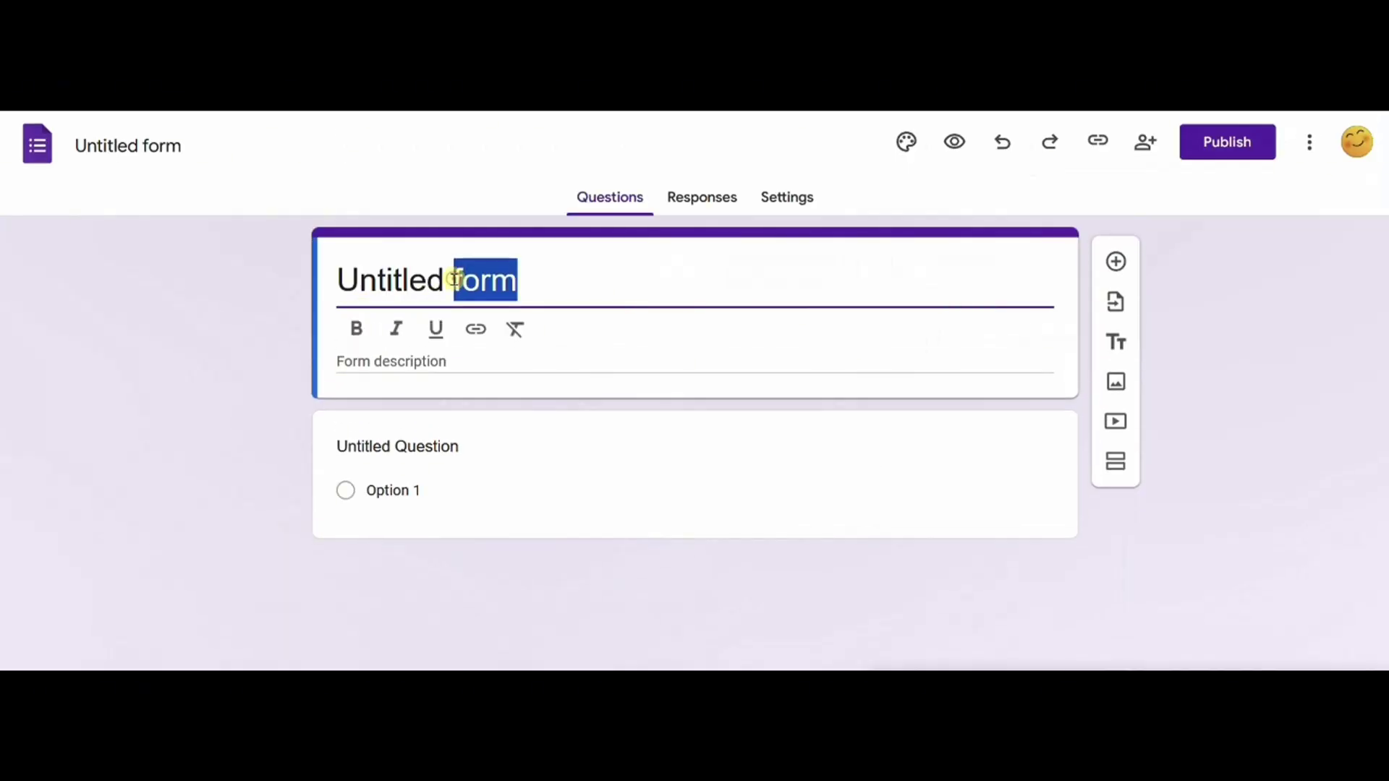
key("ctrl+a")
type("Daily")
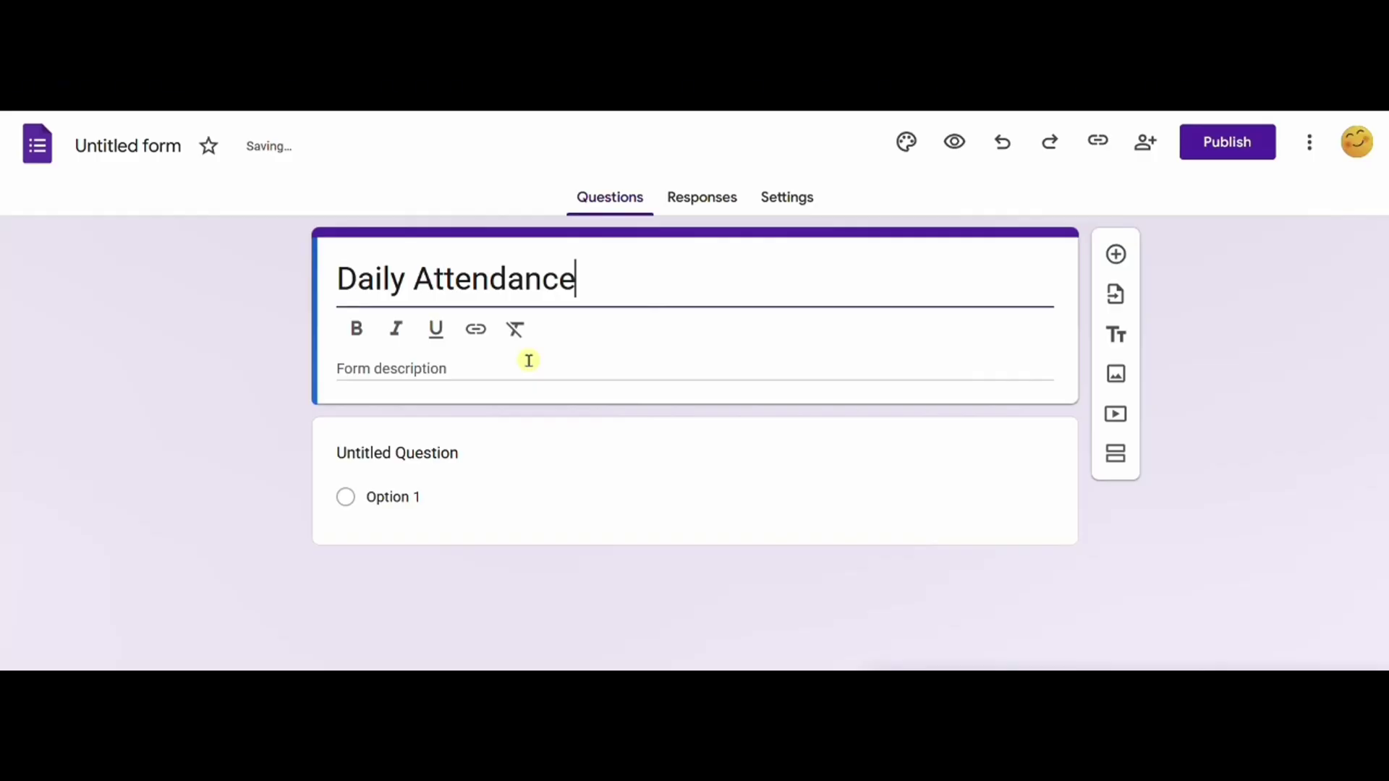
type(" Attendance -  ENG101A")
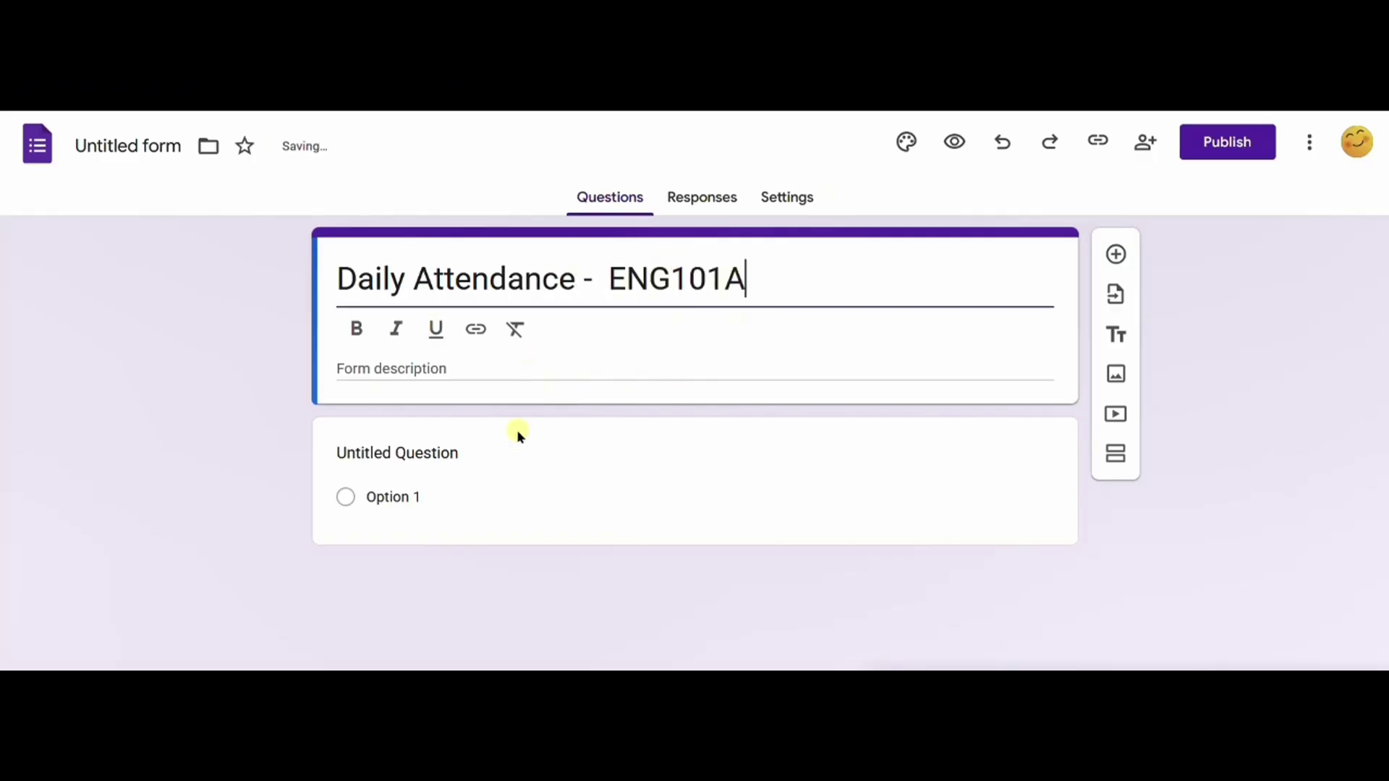
left_click(421, 376)
type("Keeps track of daily atte")
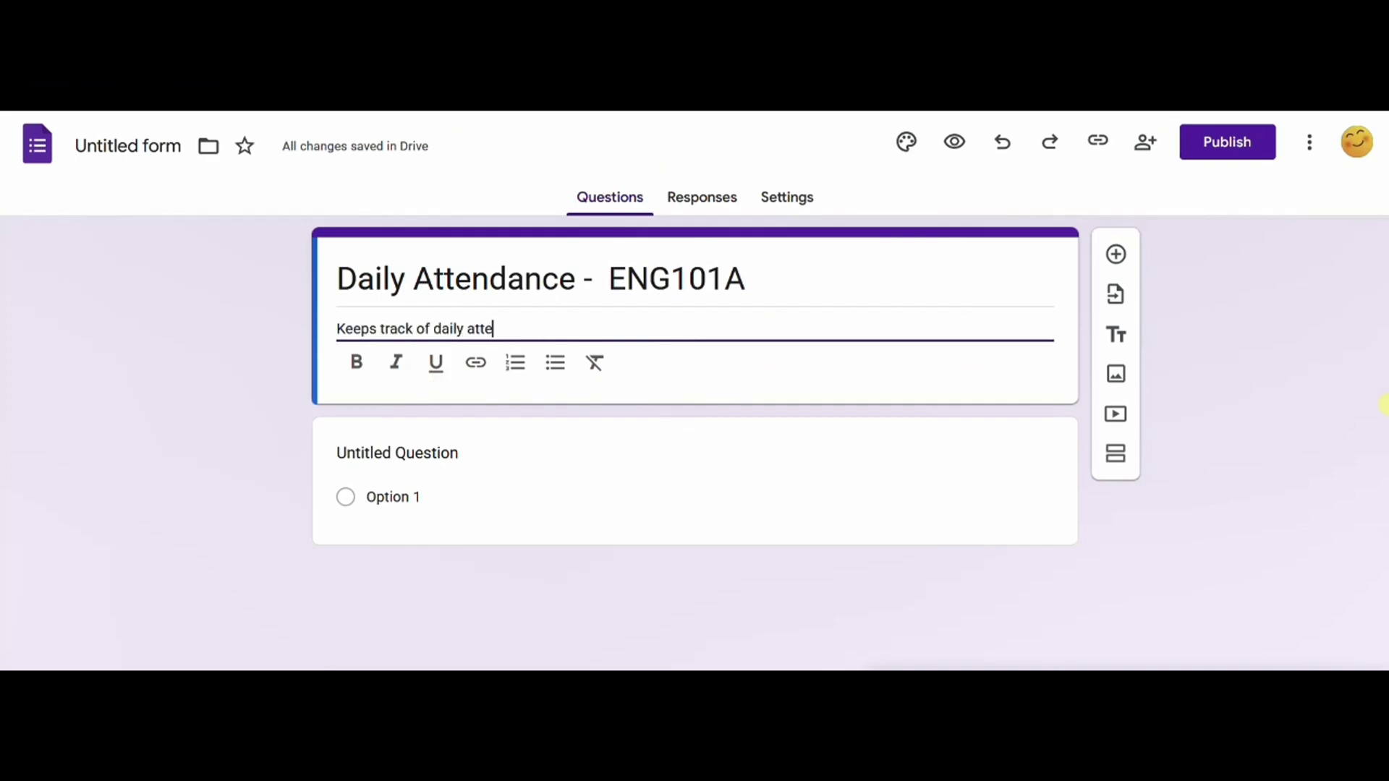
type("ndance. Linked to Google Sheets.")
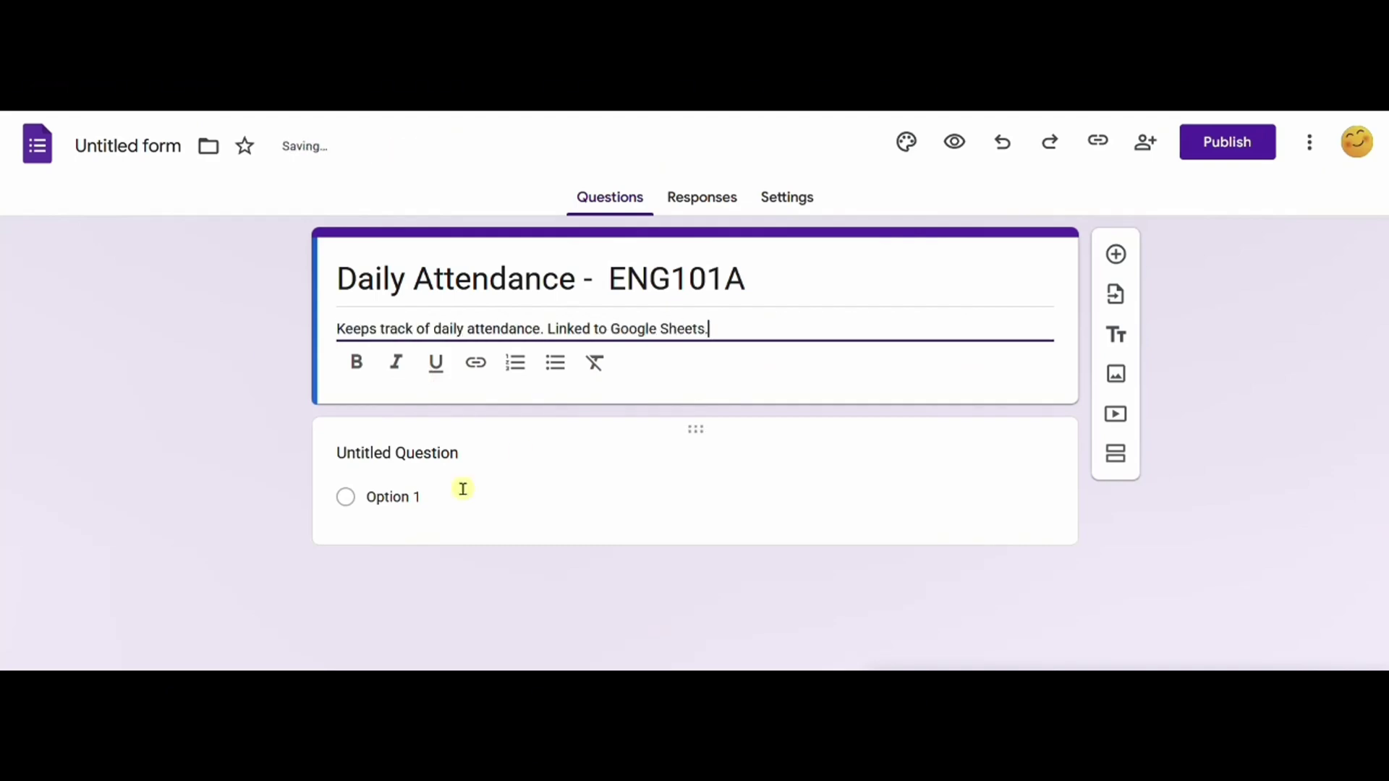
Step: Name the first question 'Date' and make it a Date-type question
left_click(427, 452)
type("Date")
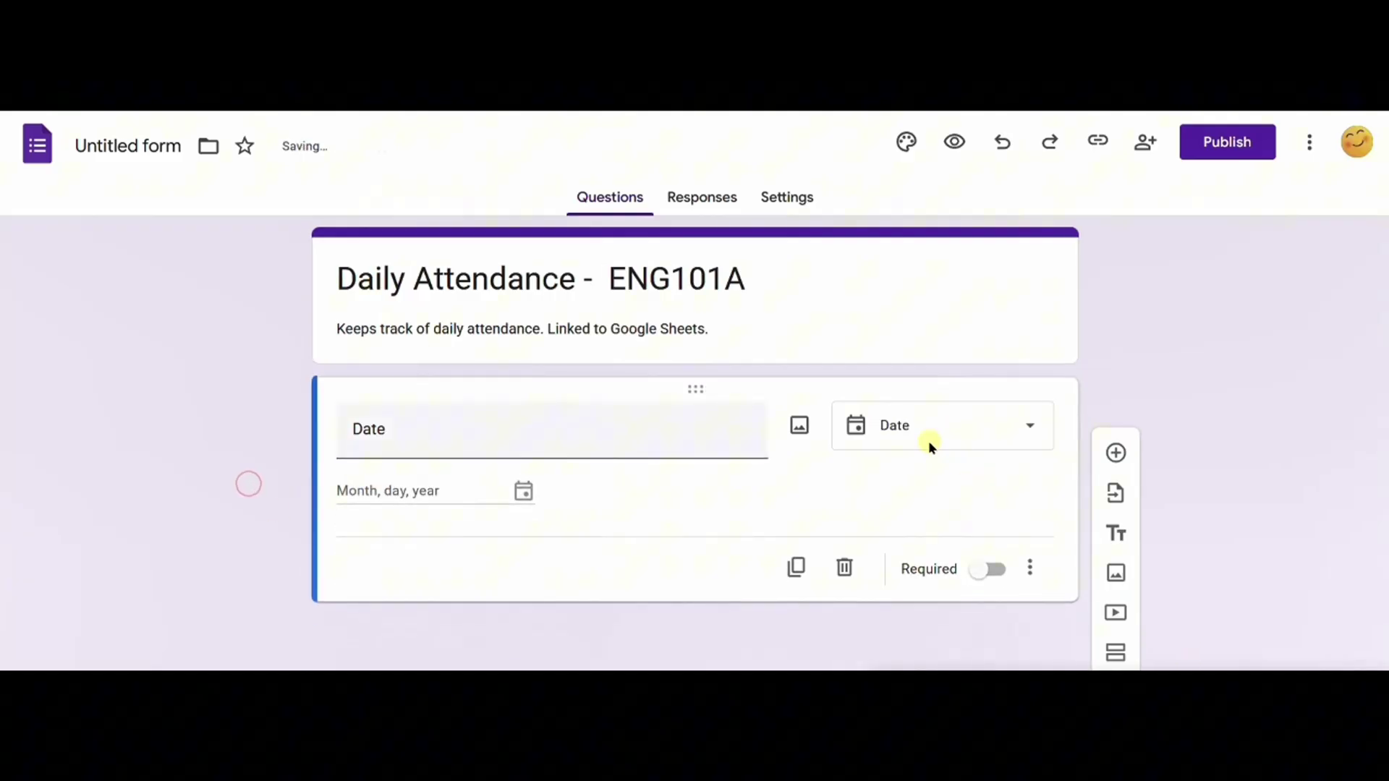
left_click(1029, 437)
left_click(1232, 301)
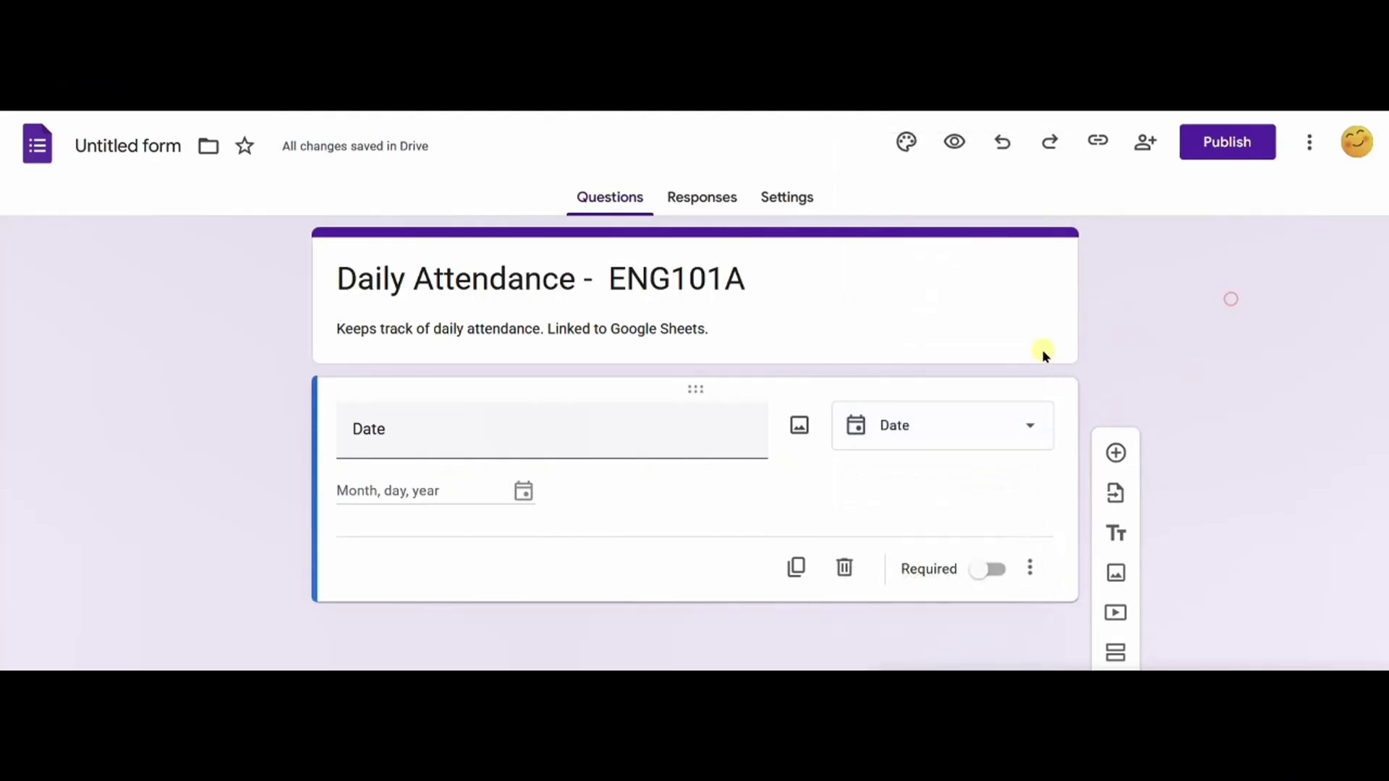
Step: Add a second question of type Checkbox grid below Date
left_click(1115, 452)
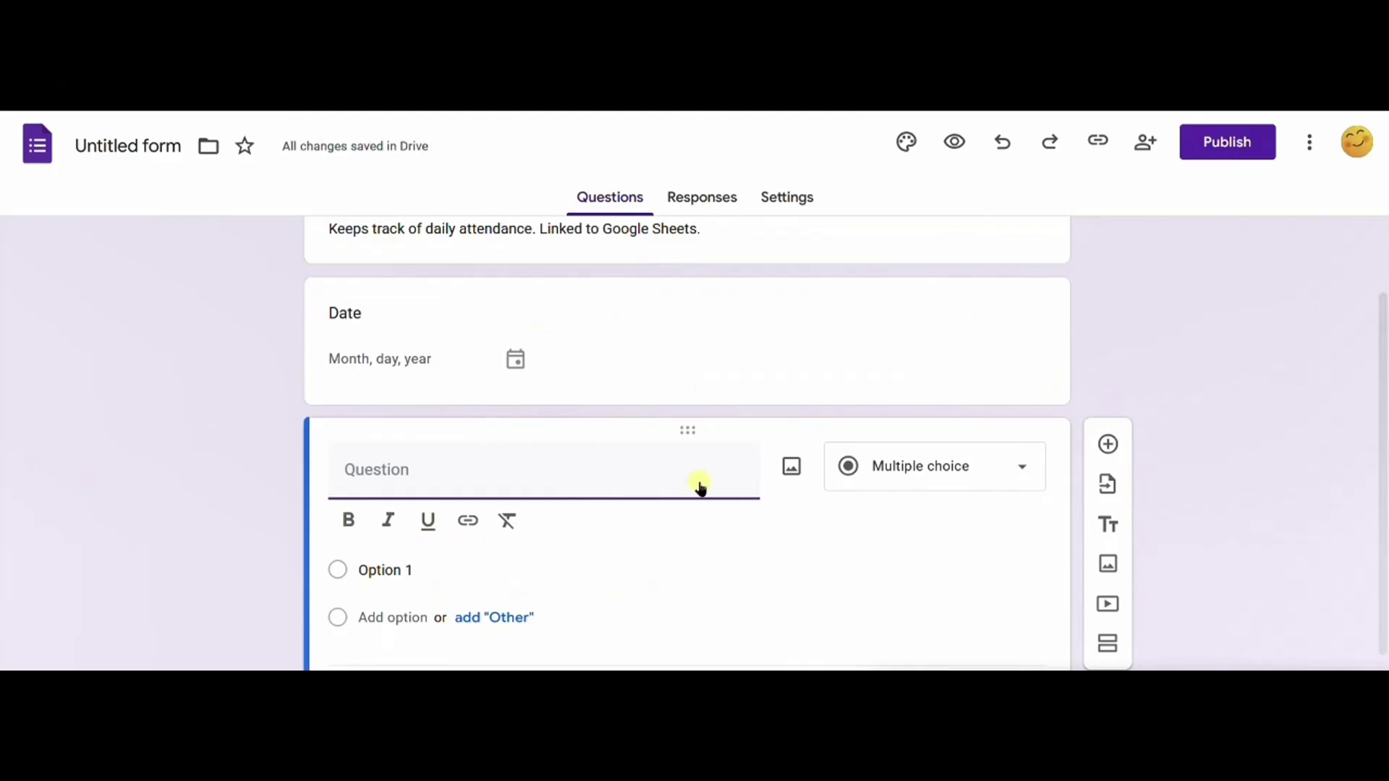
scroll(581, 470, "down", 1)
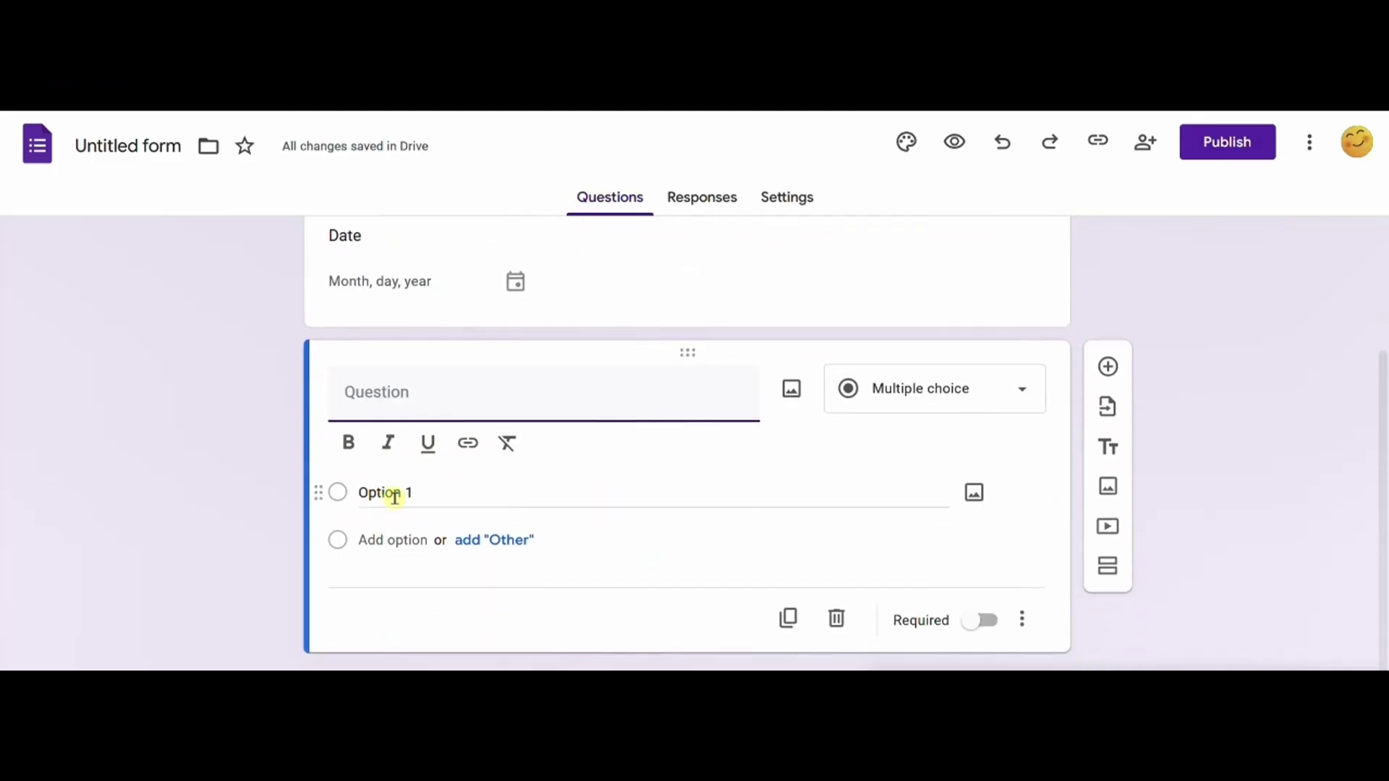
left_click(917, 400)
scroll(952, 477, "down", 1)
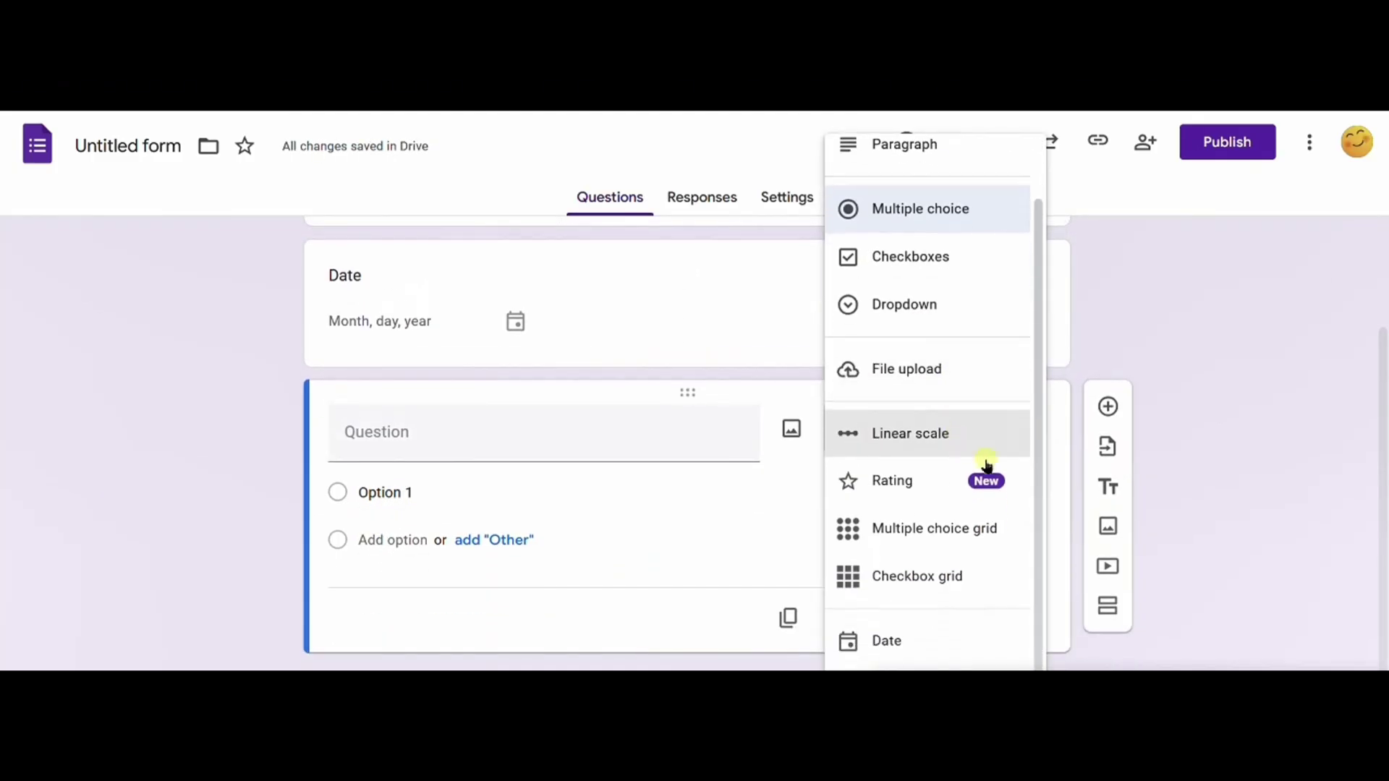
left_click(920, 580)
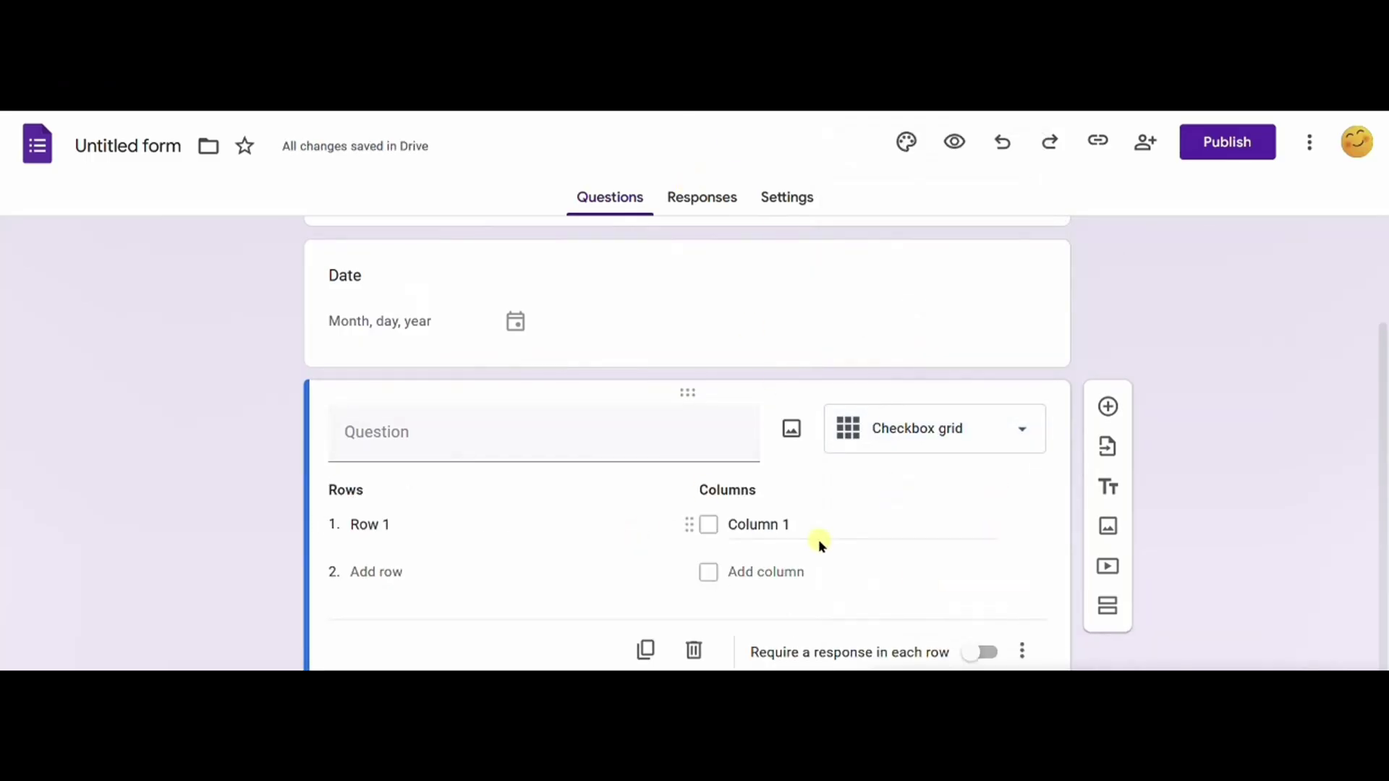
Step: Create columns Present, Absent, Late and Excused, and add the second and third student rows
left_click(379, 572)
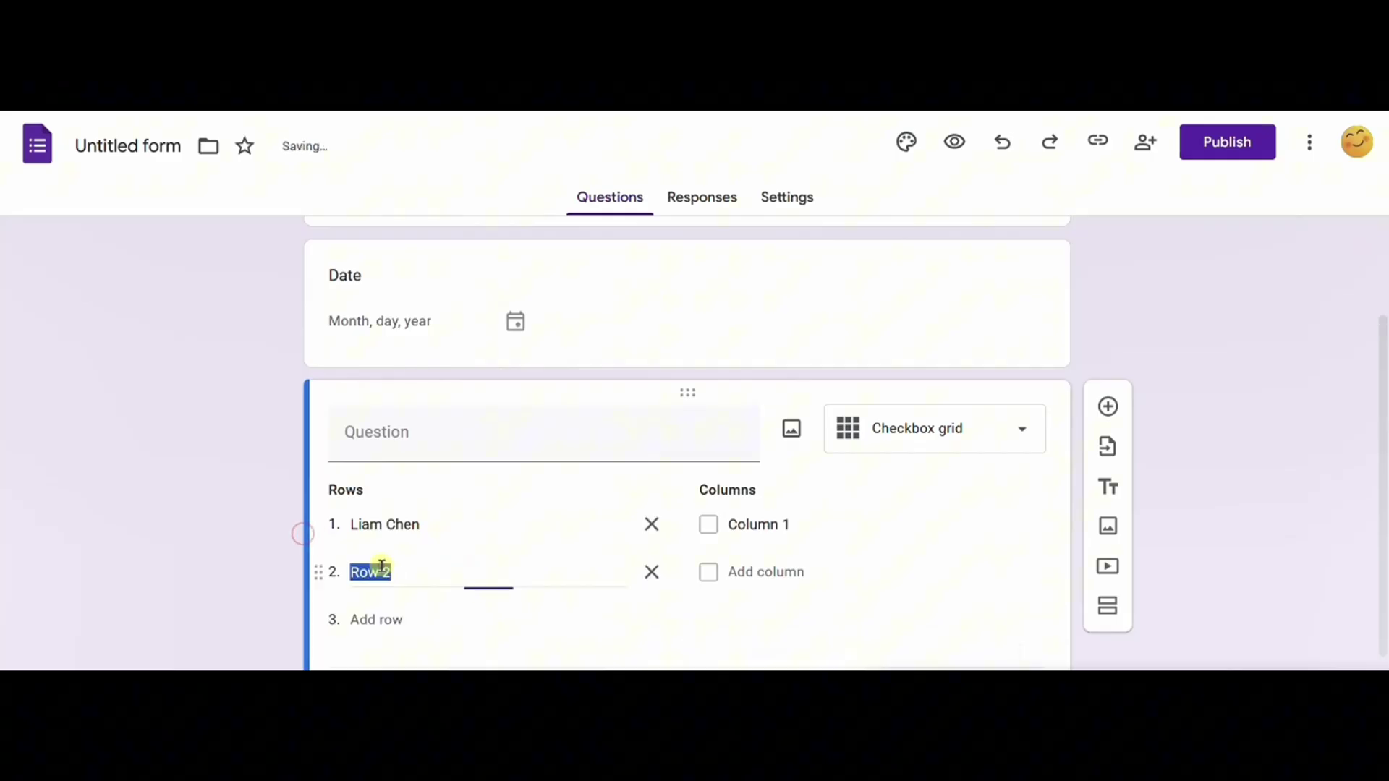
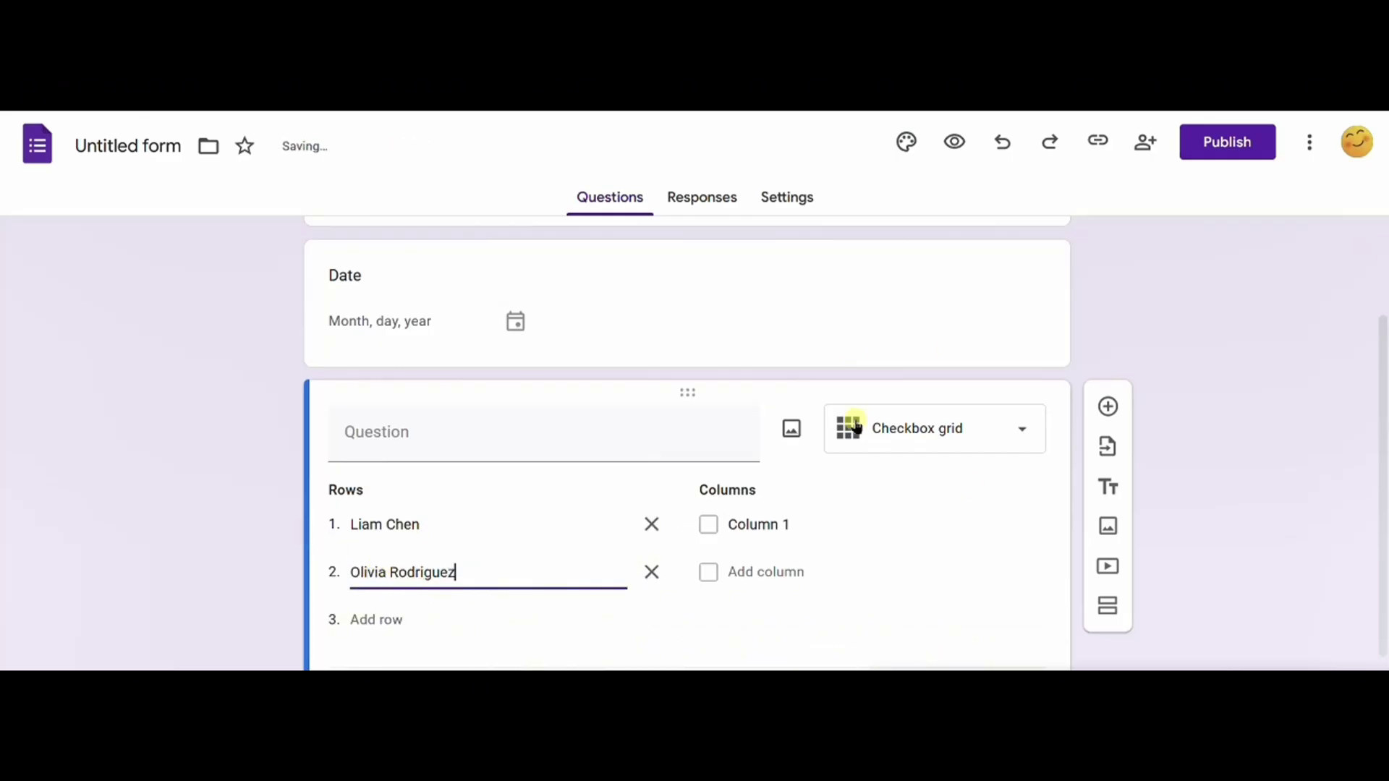
left_click(788, 523)
type("Present")
left_click(832, 566)
type("A")
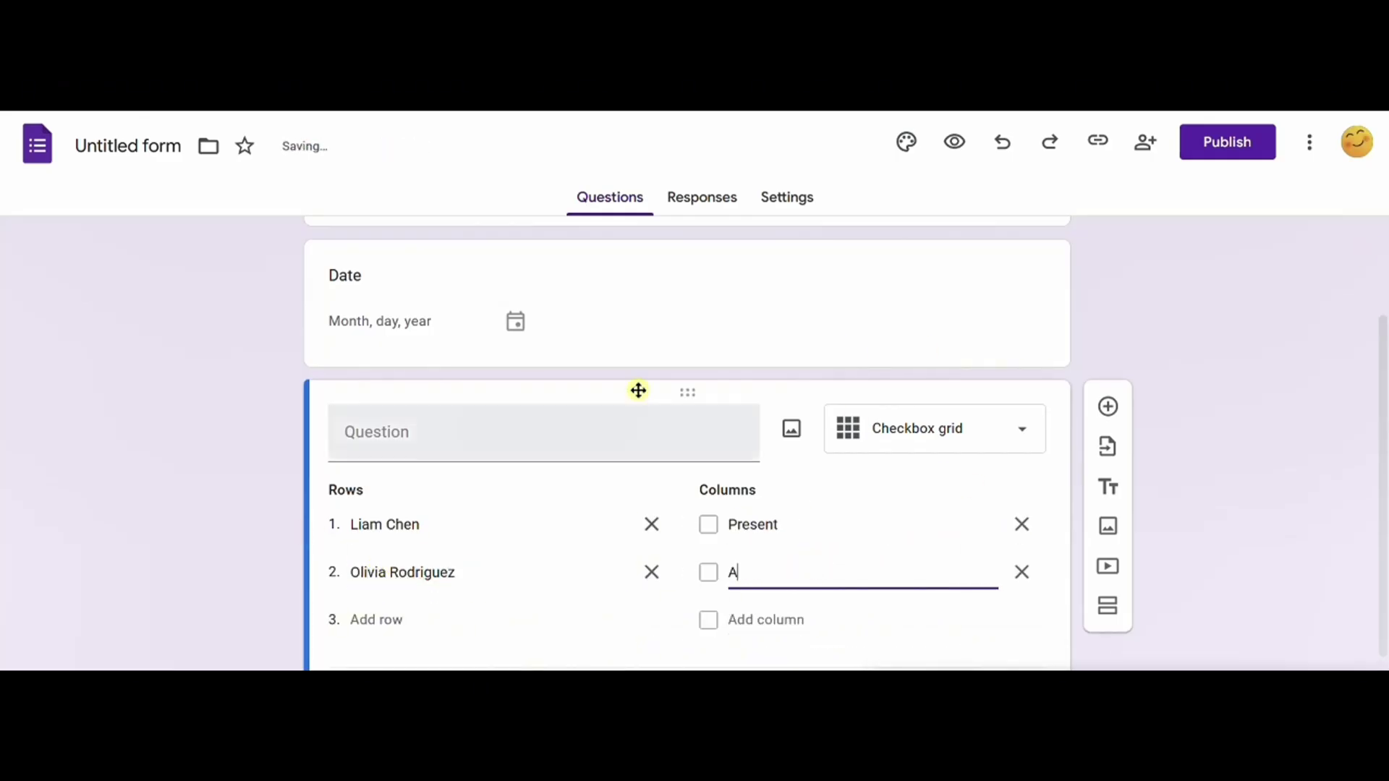
type("bsent")
key("Return")
type("Late")
left_click(794, 664)
type("Excuse")
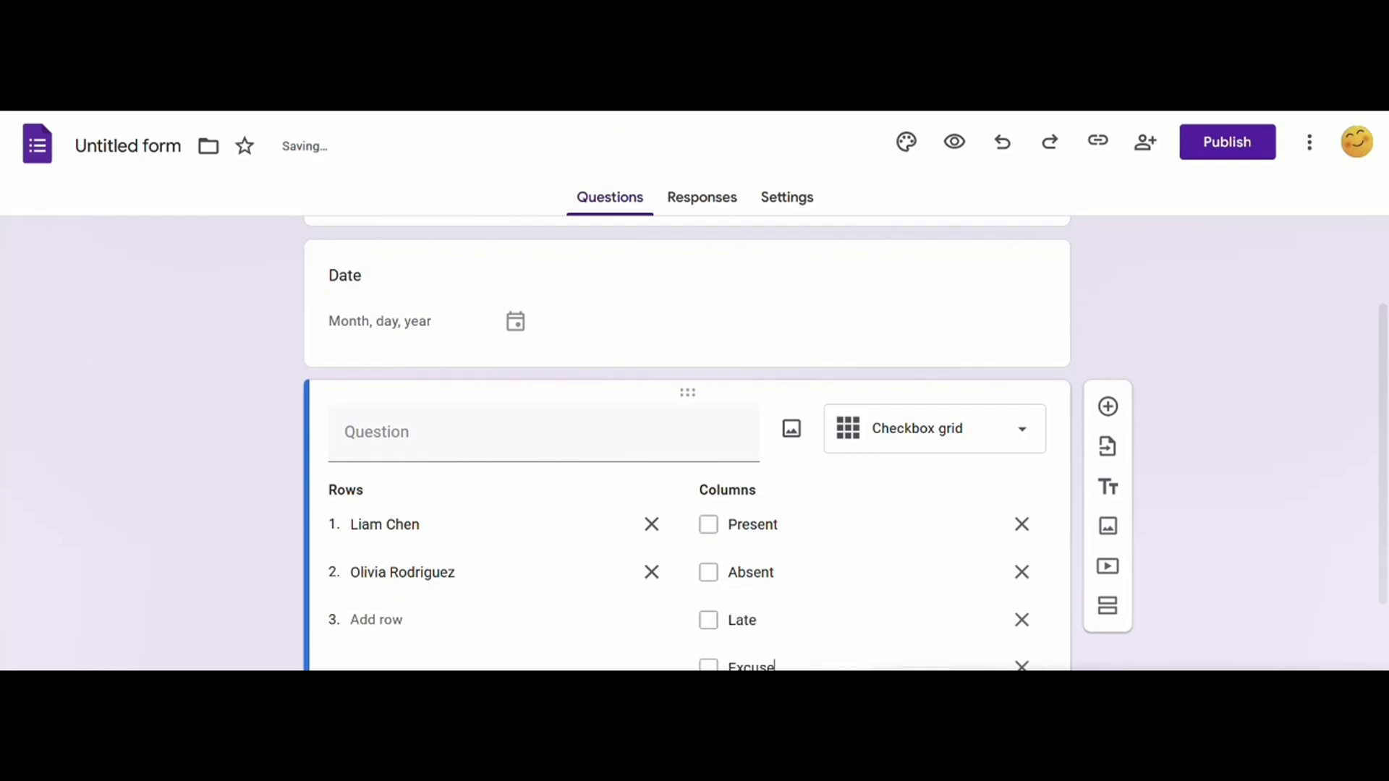
type("d")
left_click(376, 620)
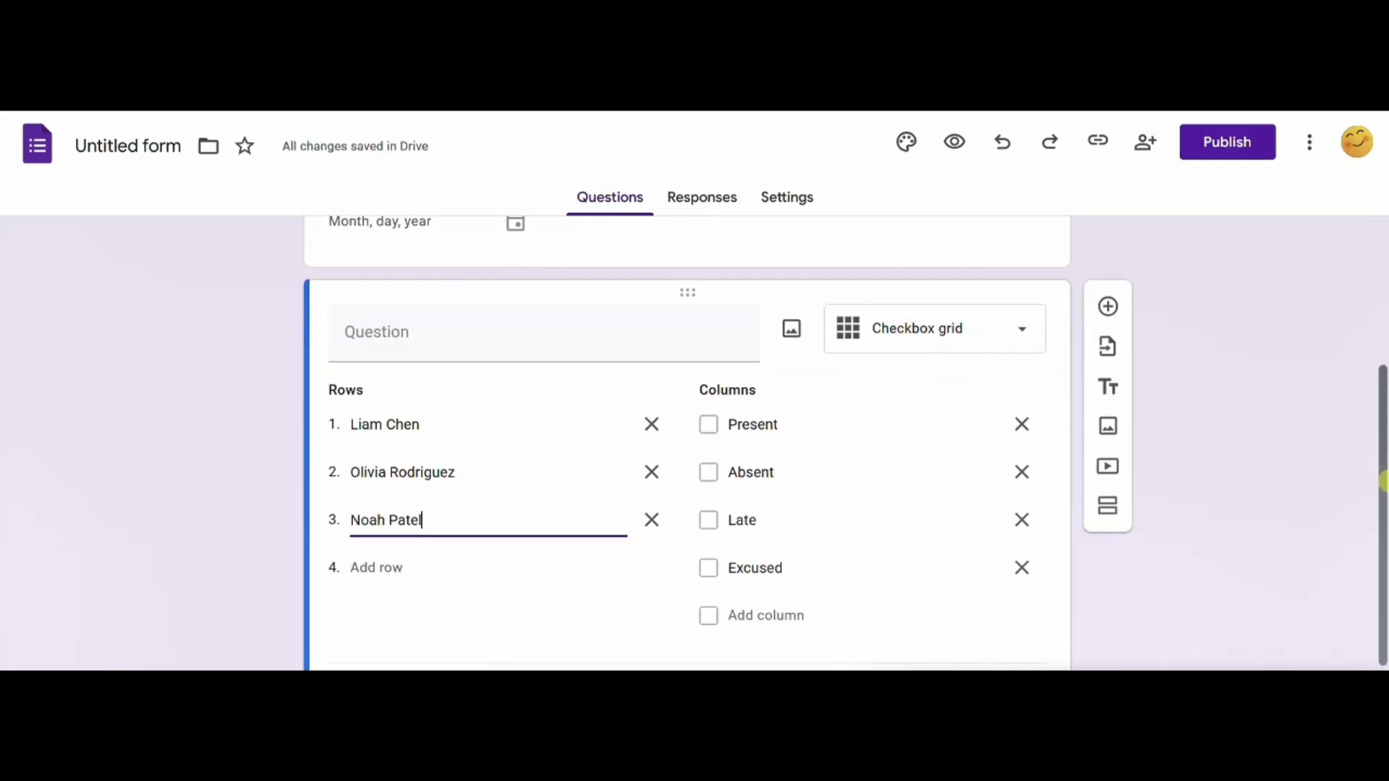
Step: Paste the remaining student names as rows, bringing the grid to 20 students
left_click(354, 567)
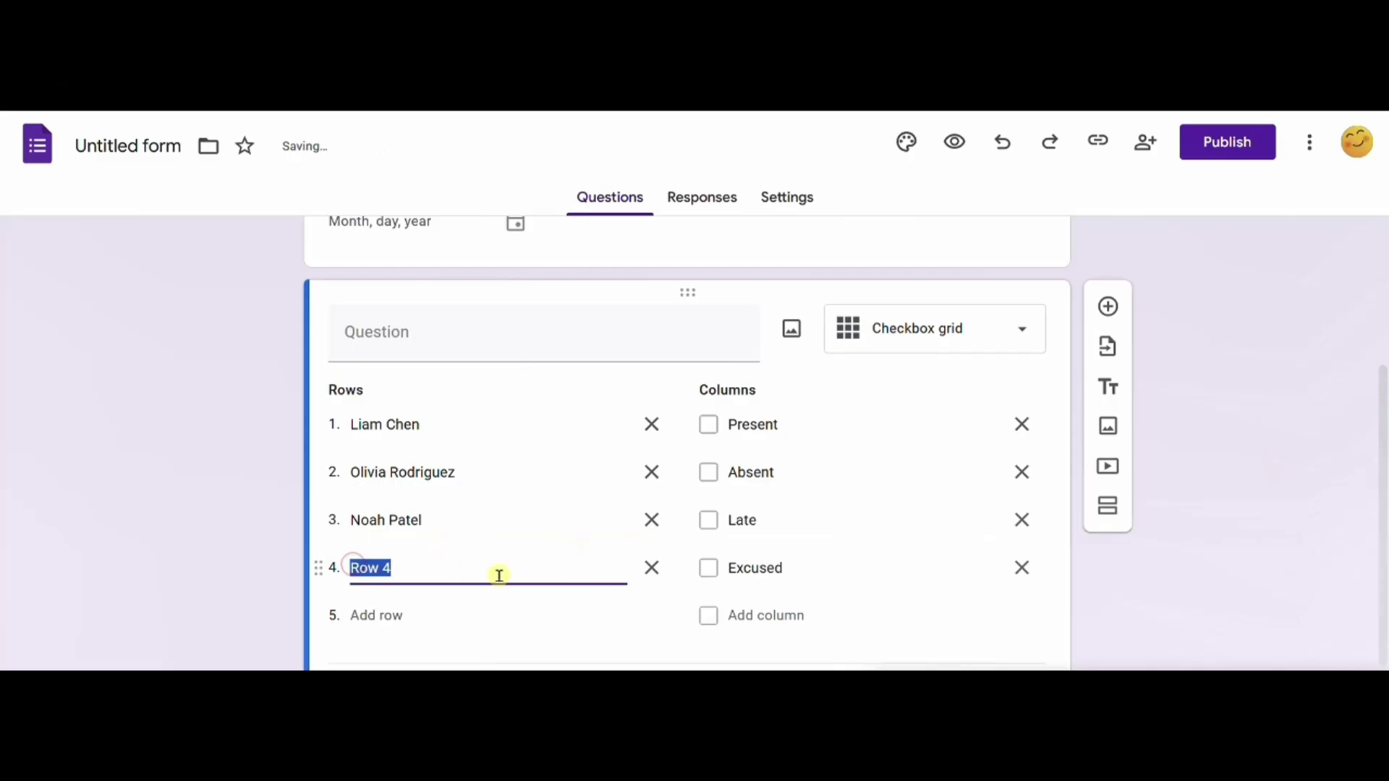
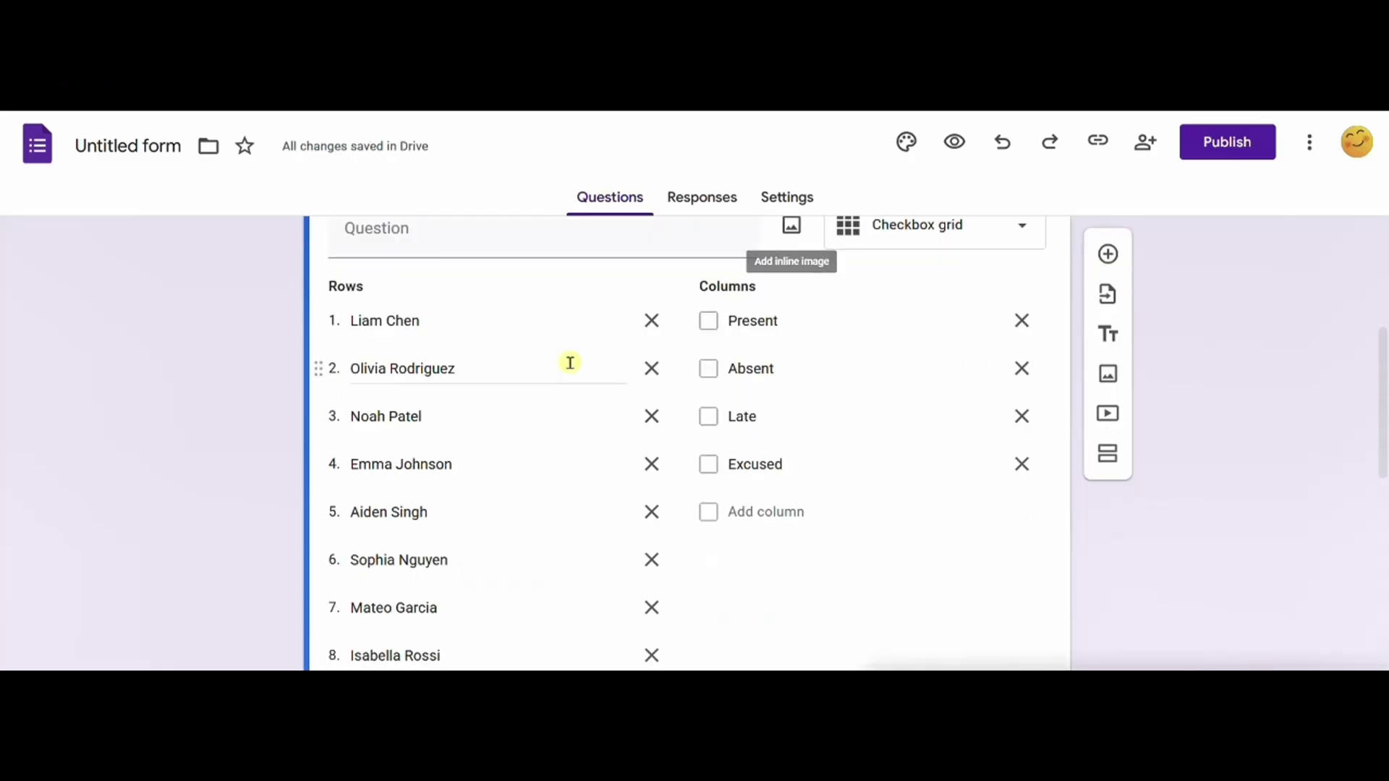
scroll(567, 363, "down", 5)
scroll(445, 637, "down", 3)
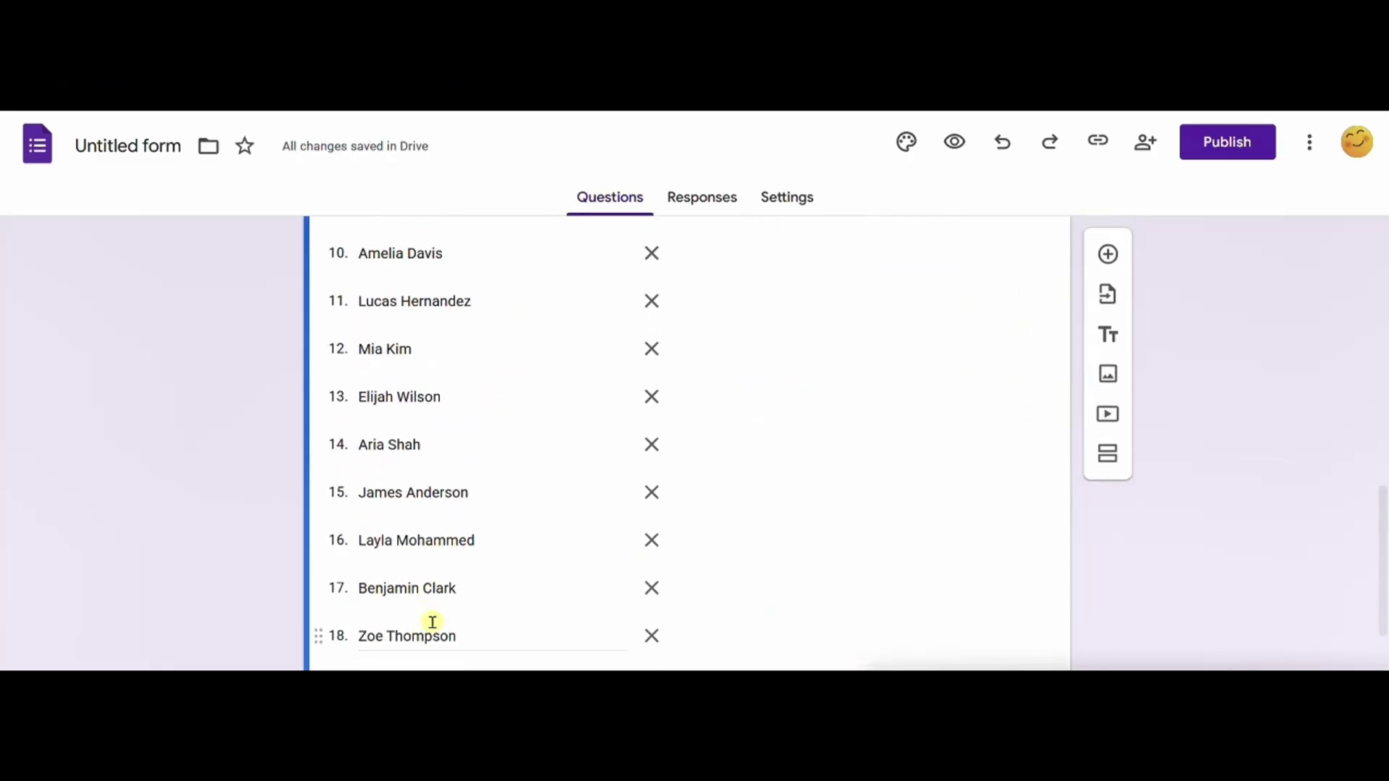
scroll(496, 502, "up", 10)
scroll(496, 502, "down", 11)
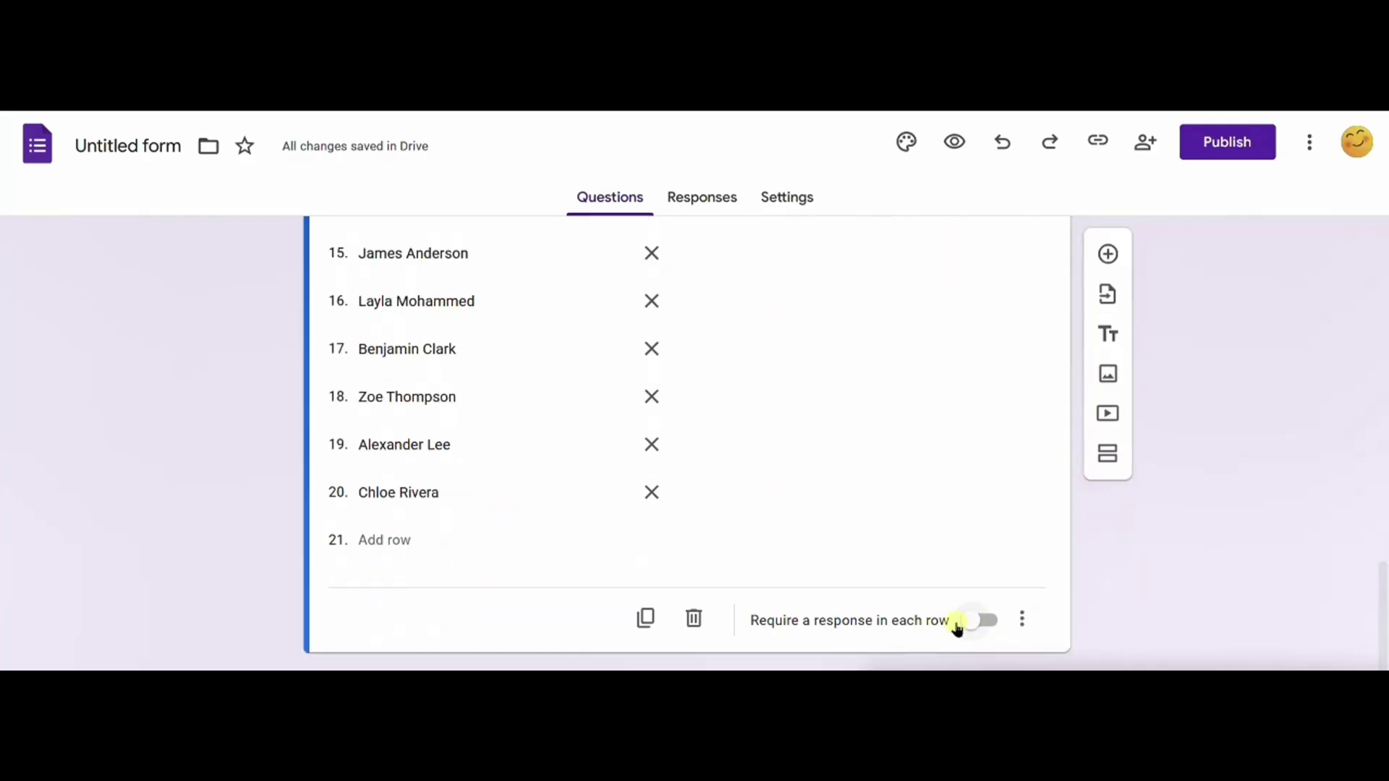
scroll(952, 340, "up", 5)
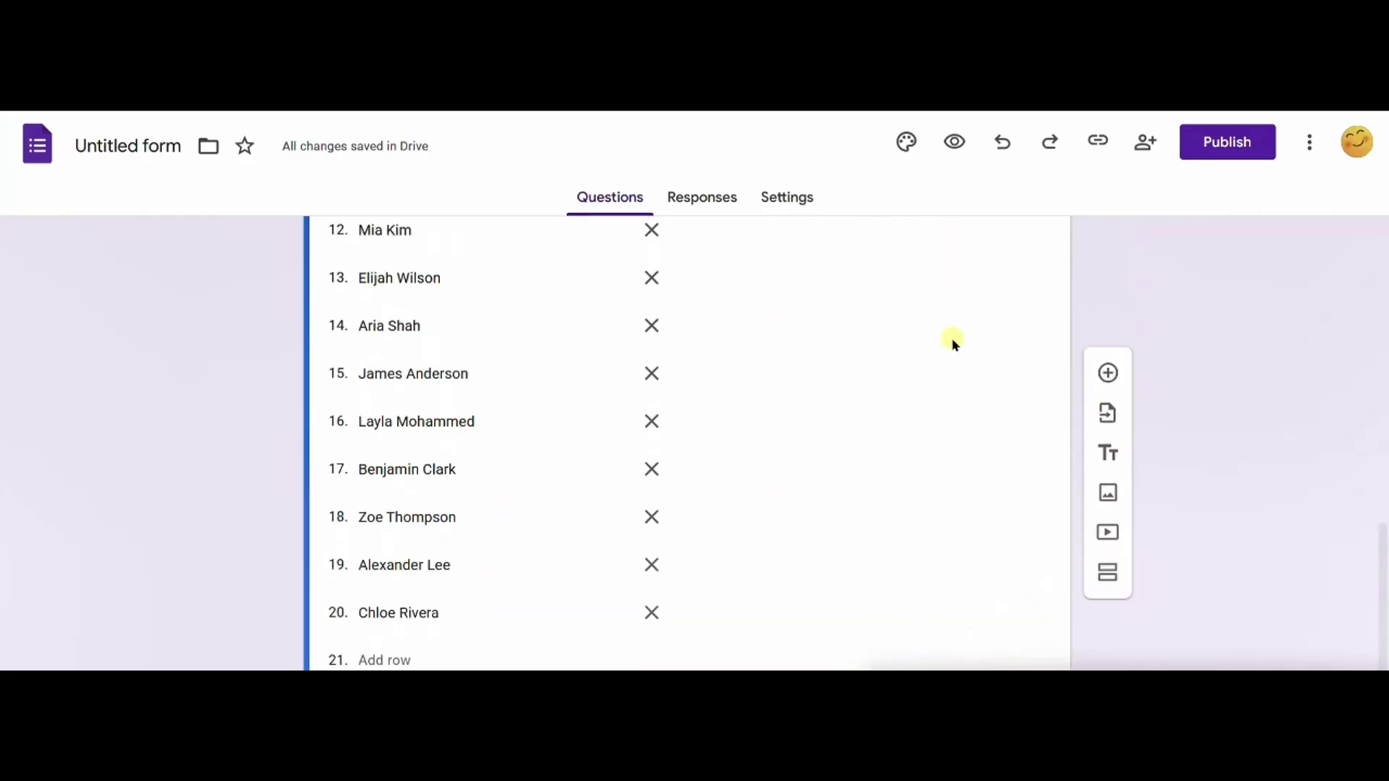
Step: Publish the form to anyone with the link and copy its shortened responder URL
left_click(1225, 141)
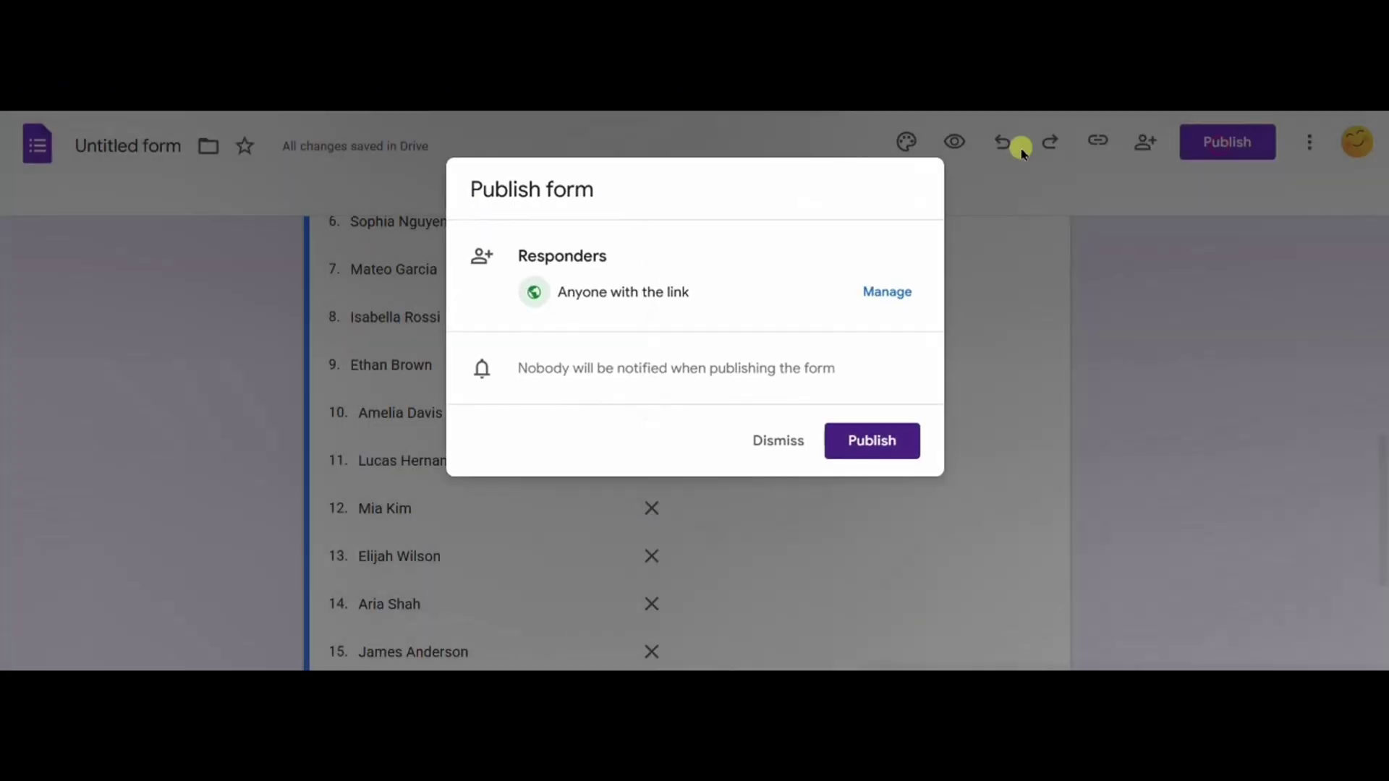
left_click(870, 434)
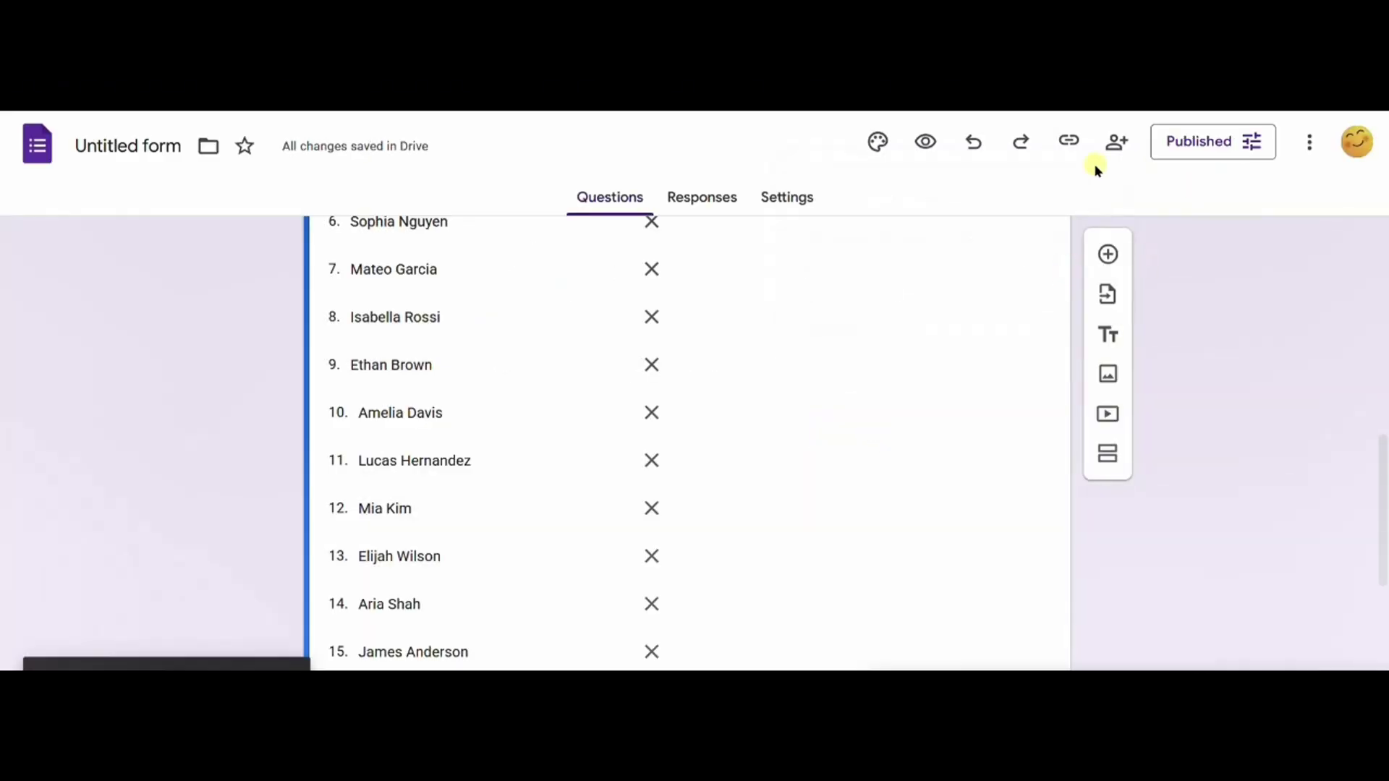
left_click(1069, 142)
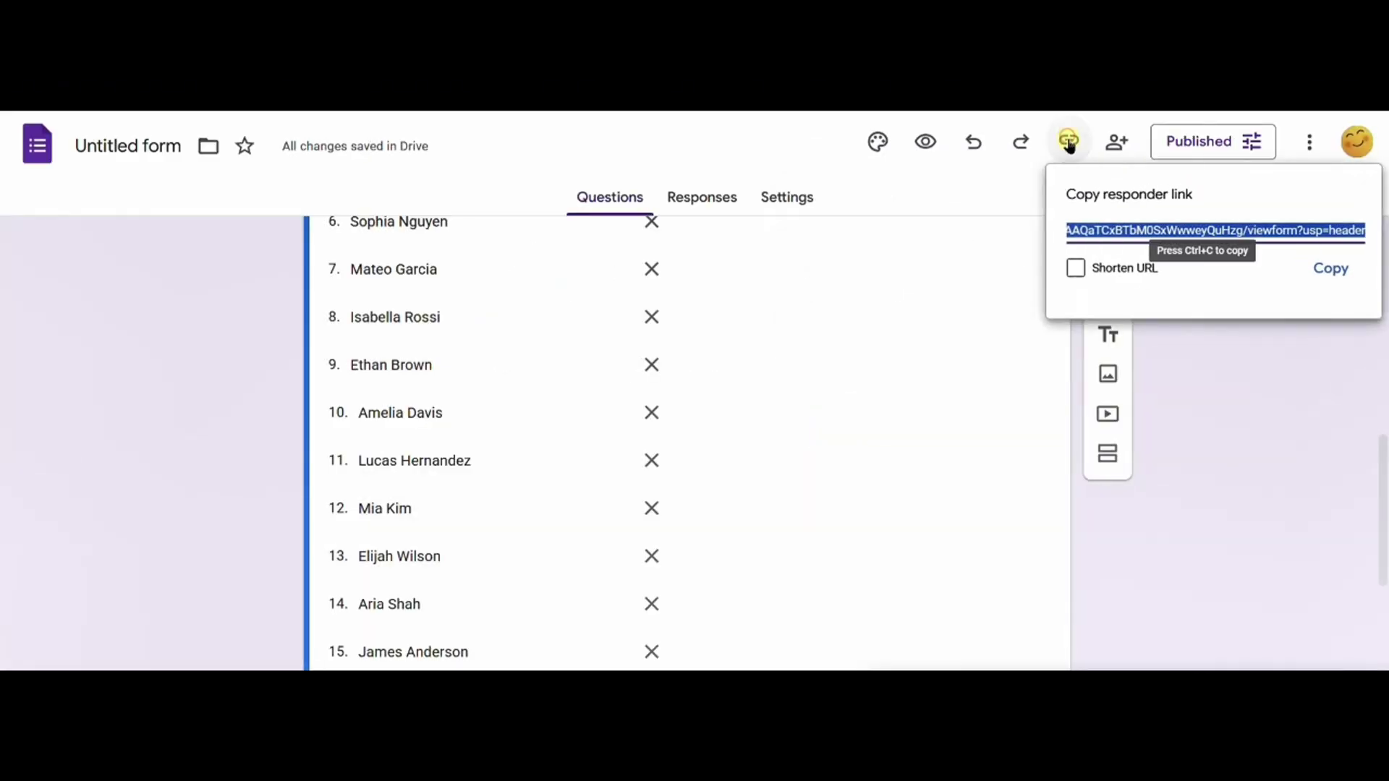
left_click(1078, 268)
left_click(1343, 271)
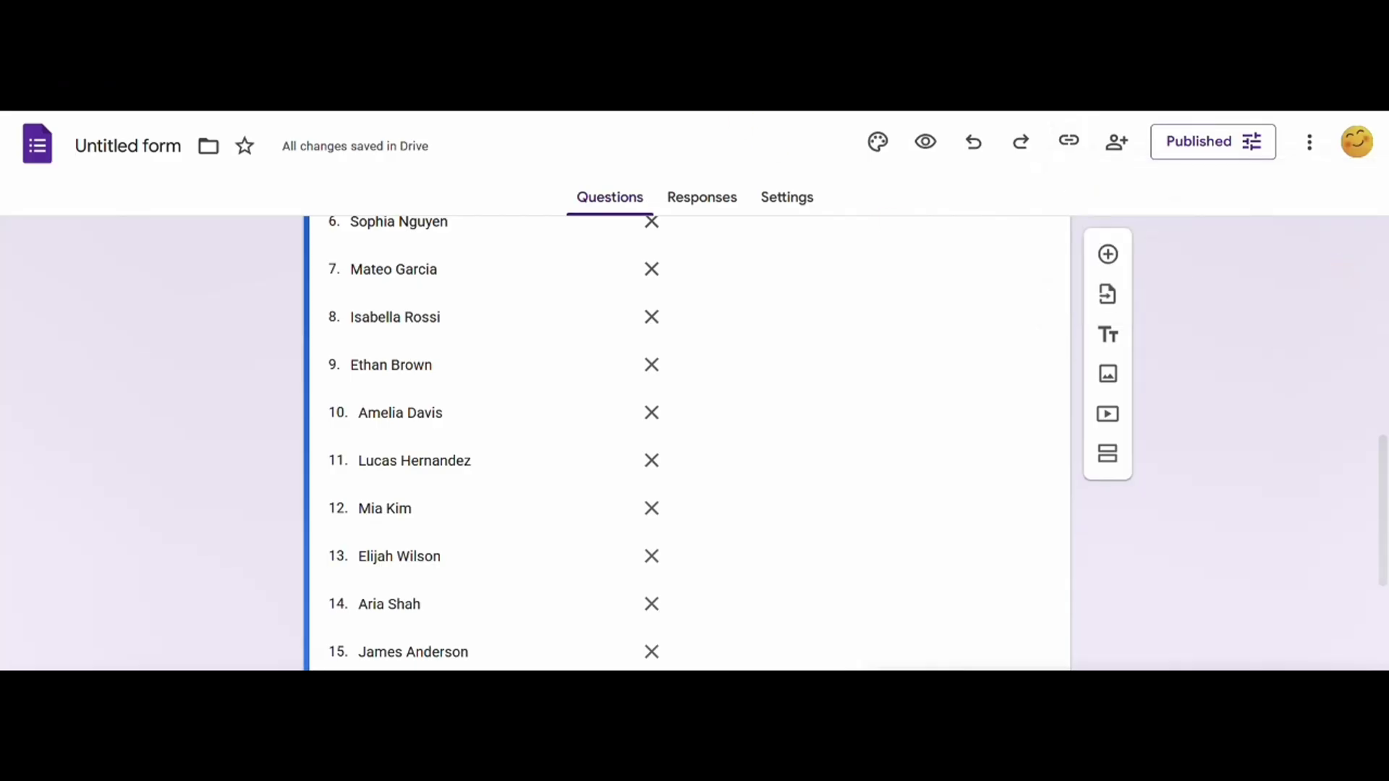
Step: Test the copied link in a new tab, then return to the editor's Responses view
key("ctrl+t")
key("ctrl+v")
key("Return")
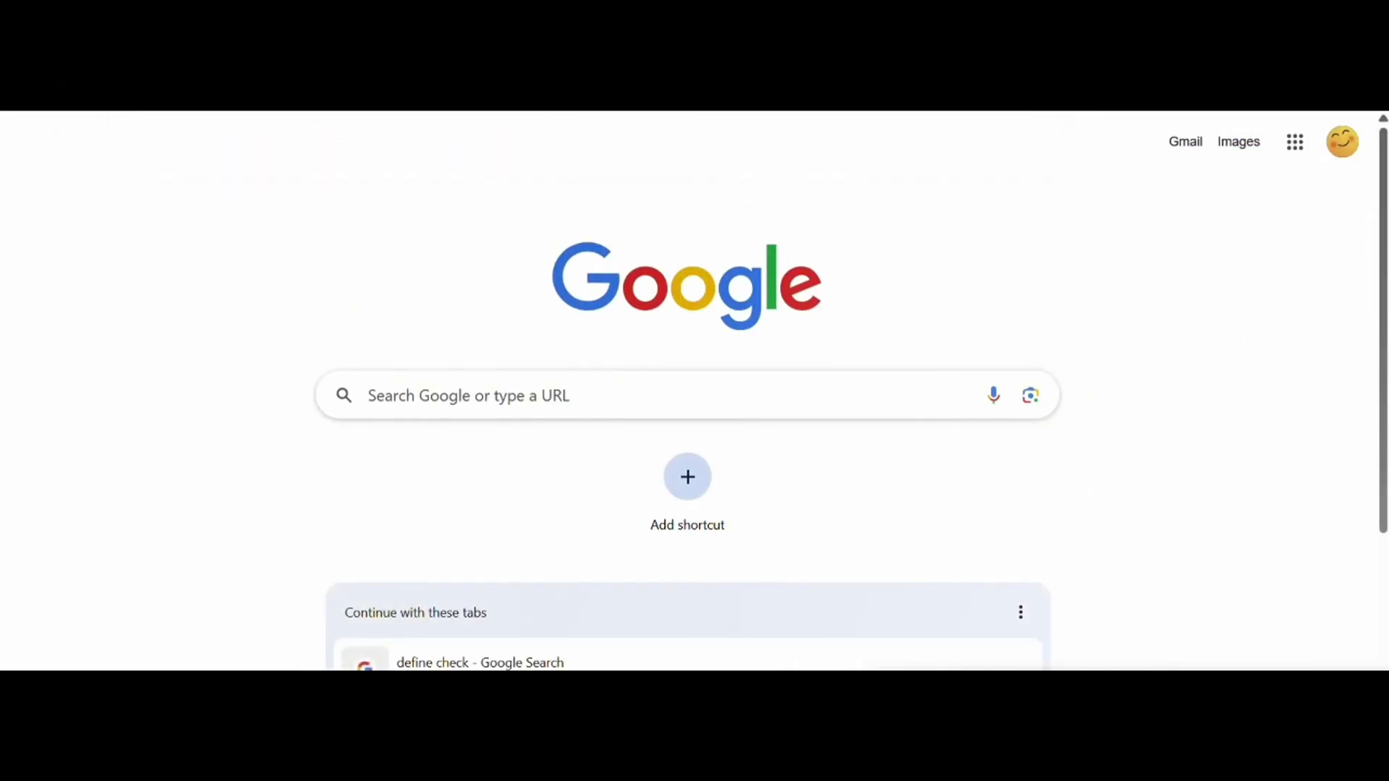
scroll(788, 392, "down", 1)
scroll(788, 392, "down", 2)
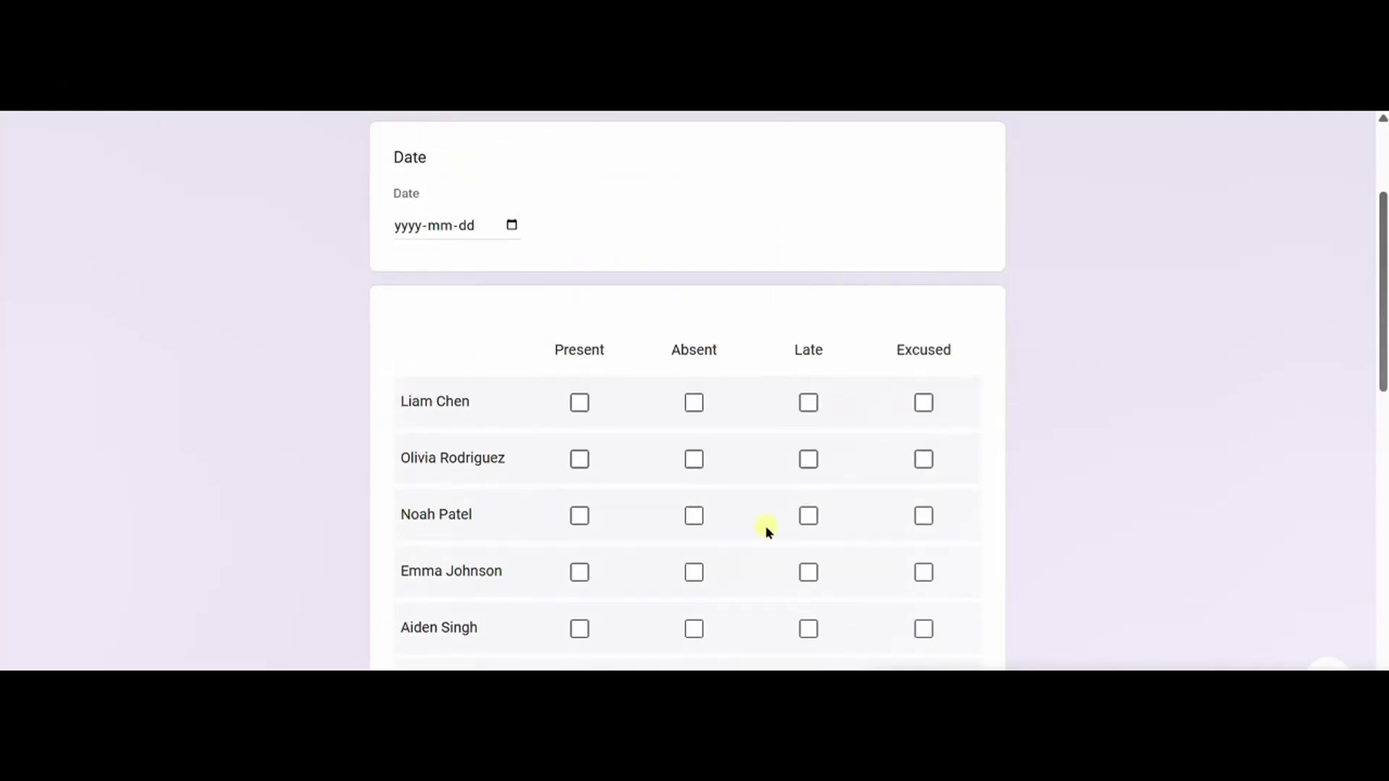
key("ctrl+w")
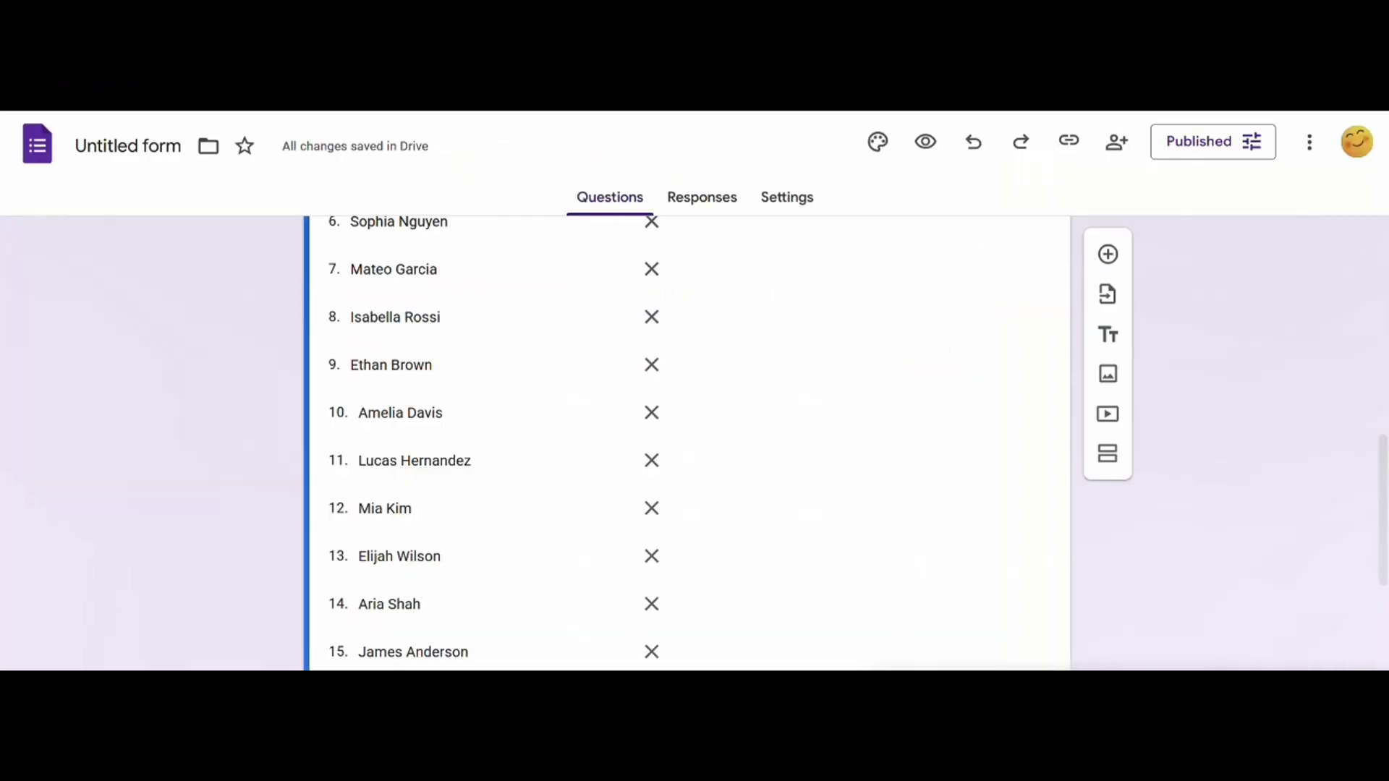
scroll(773, 373, "up", 8)
scroll(850, 427, "up", 2)
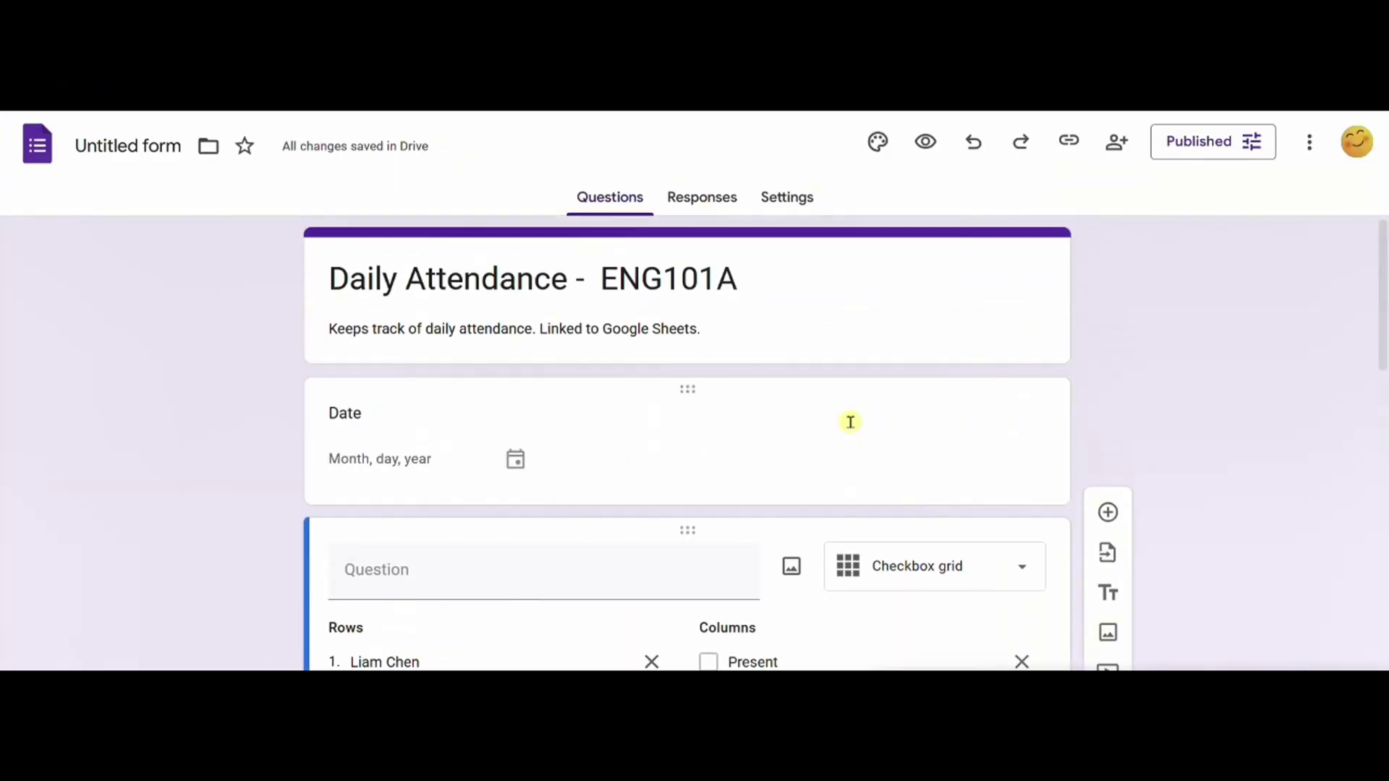
left_click(702, 197)
Step: Link responses to a new spreadsheet named 'Daily Attendance (ENG101A)'
left_click(942, 273)
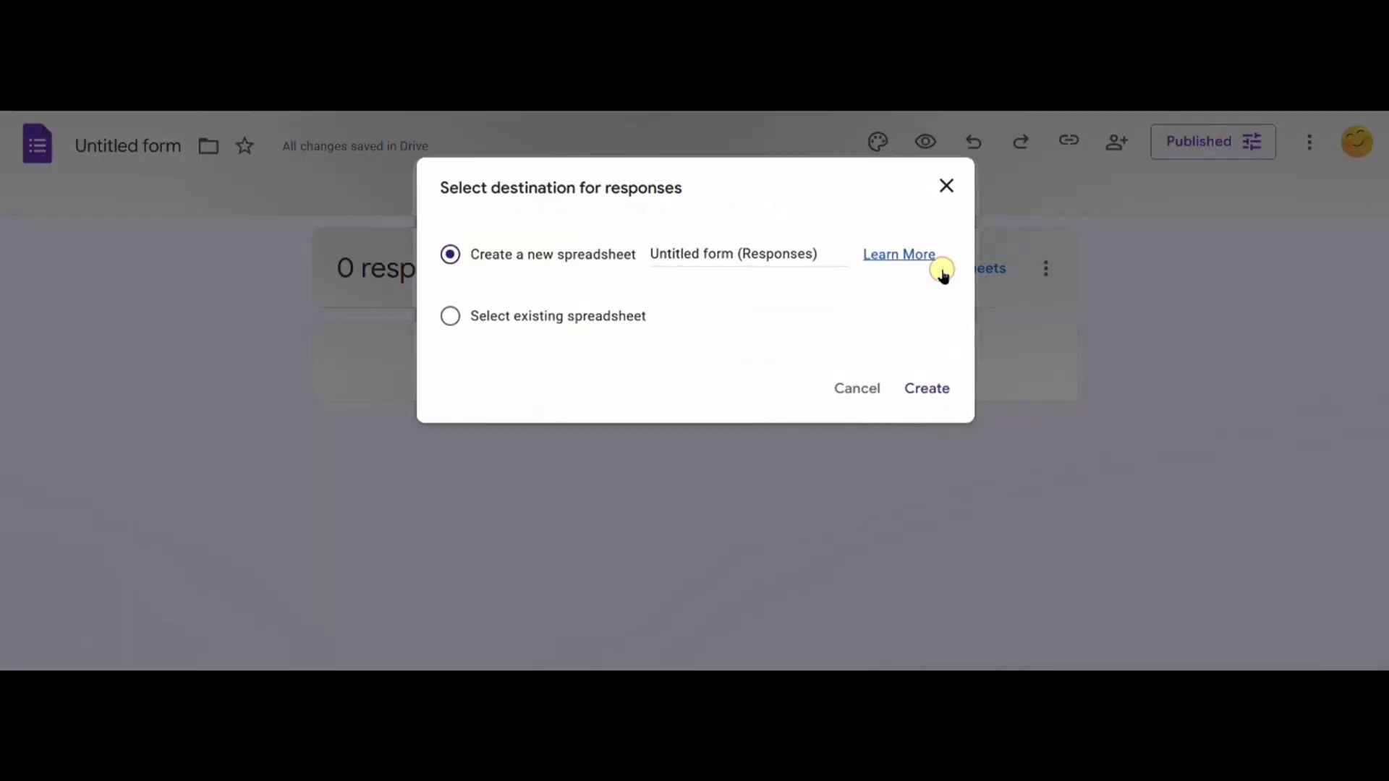
triple_click(806, 254)
type("Daily Attendance")
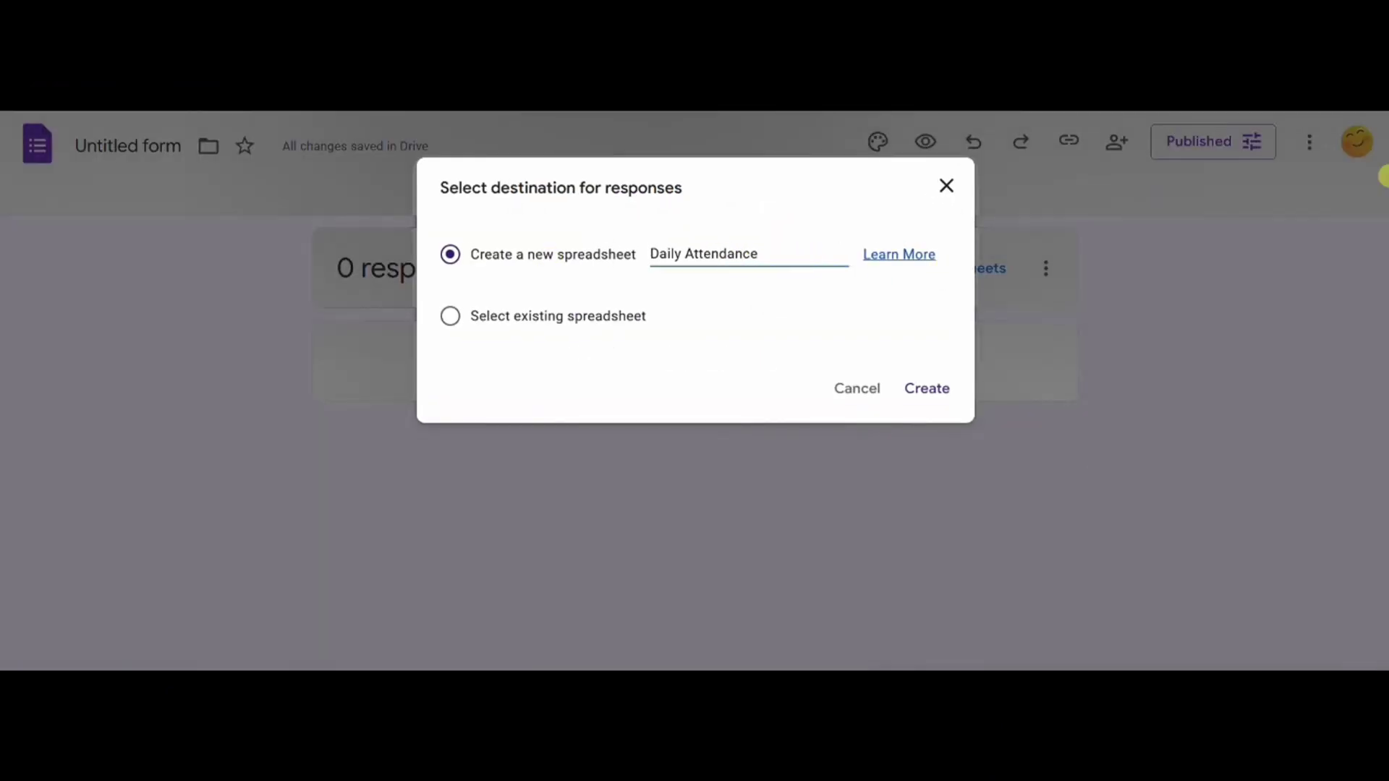
type(" (ENG101A)")
left_click(927, 388)
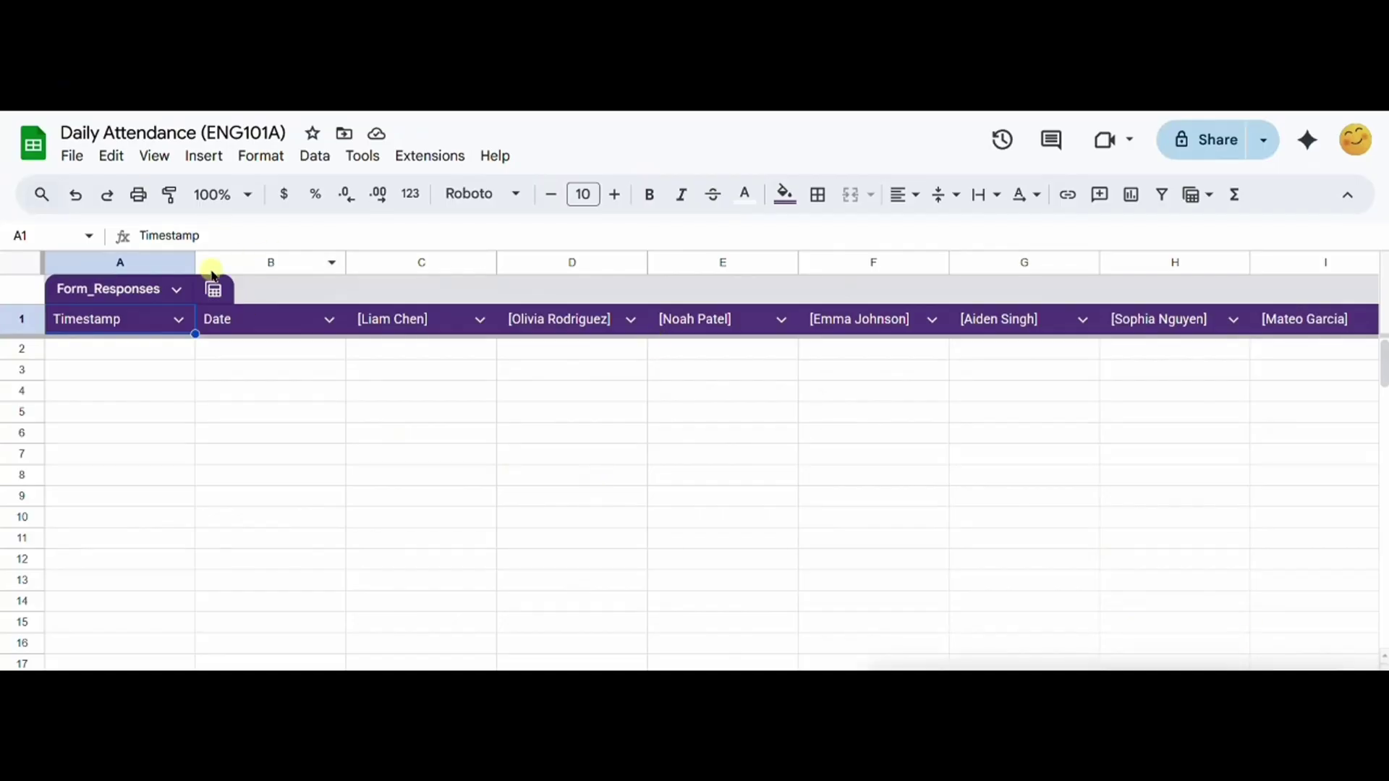
Step: Hide the Timestamp column A in the responses sheet
right_click(118, 256)
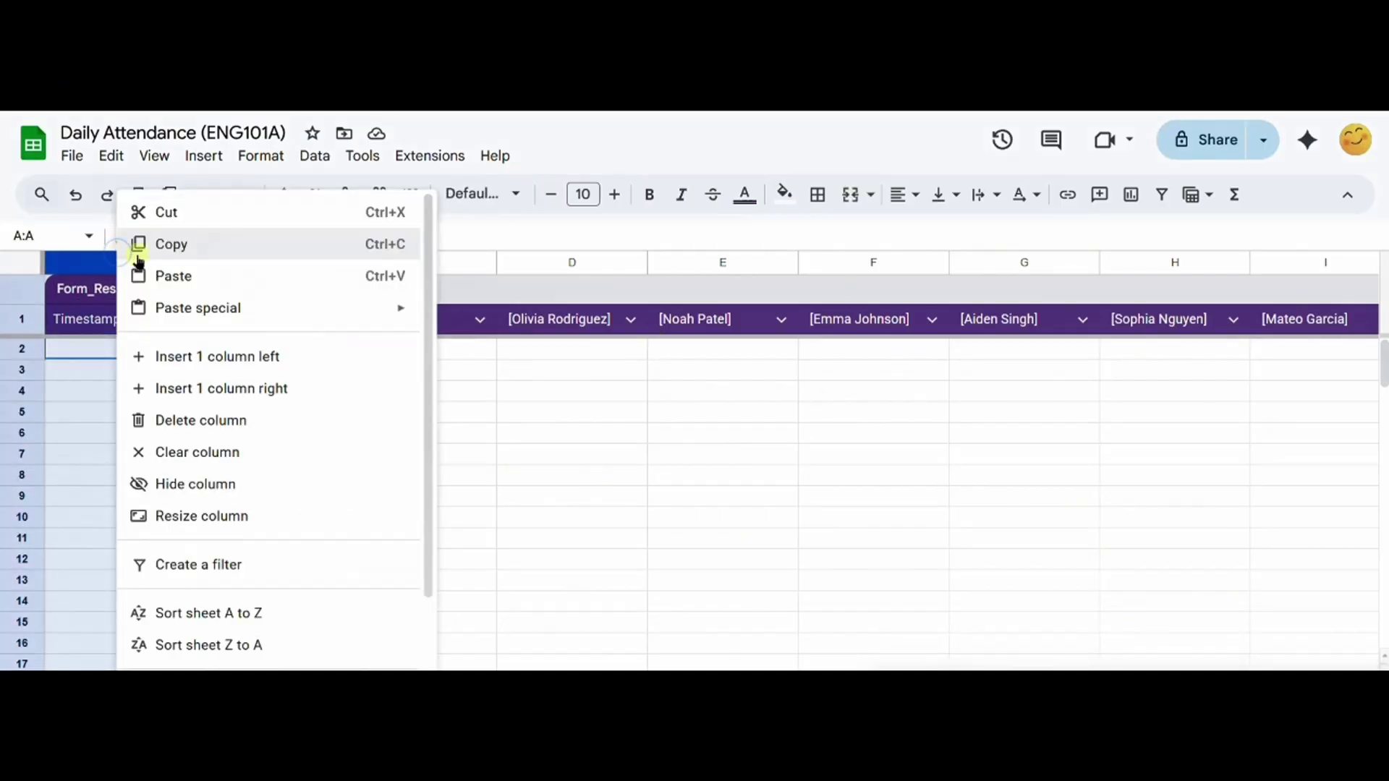
left_click(222, 497)
left_click(480, 373)
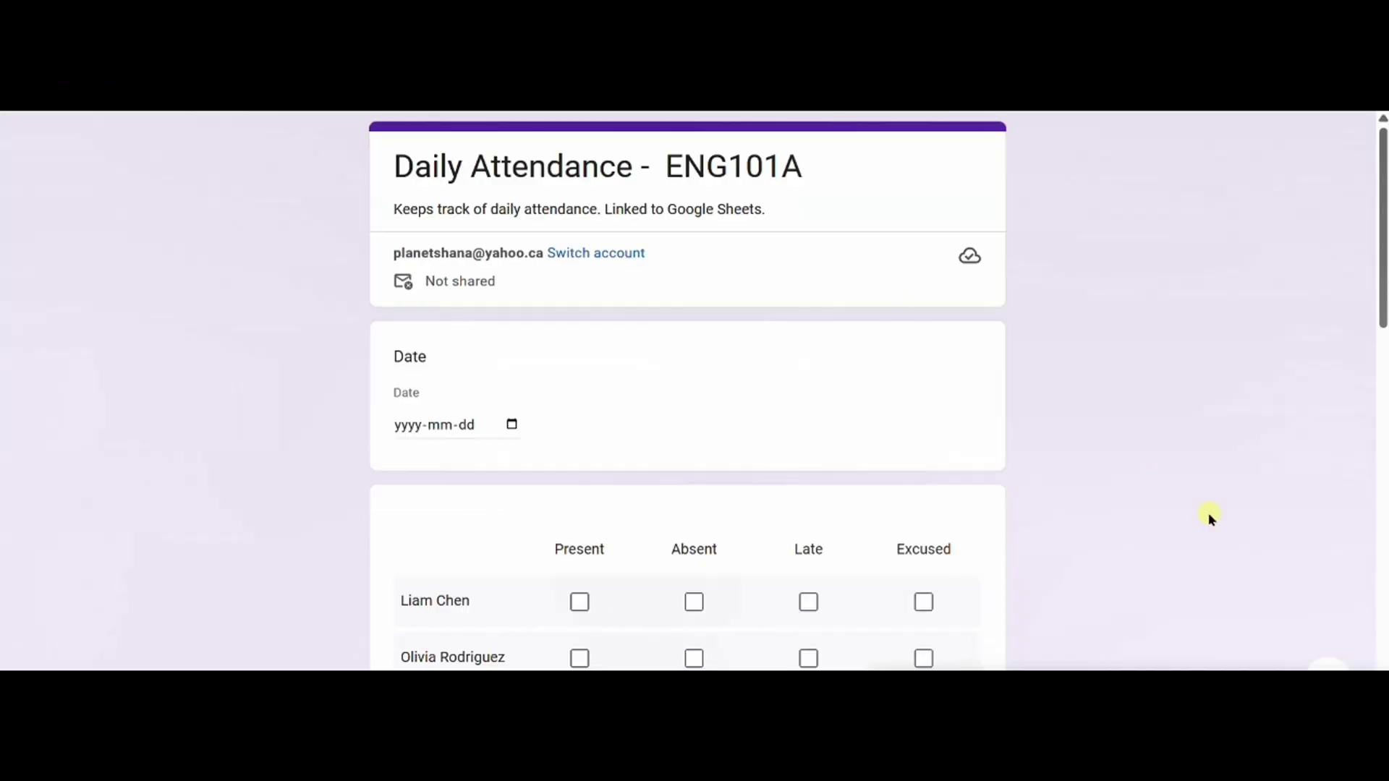
Step: In the live form, tick a Present, Absent, Late or Excused status for each student
scroll(1209, 518, "down", 5)
left_click(580, 300)
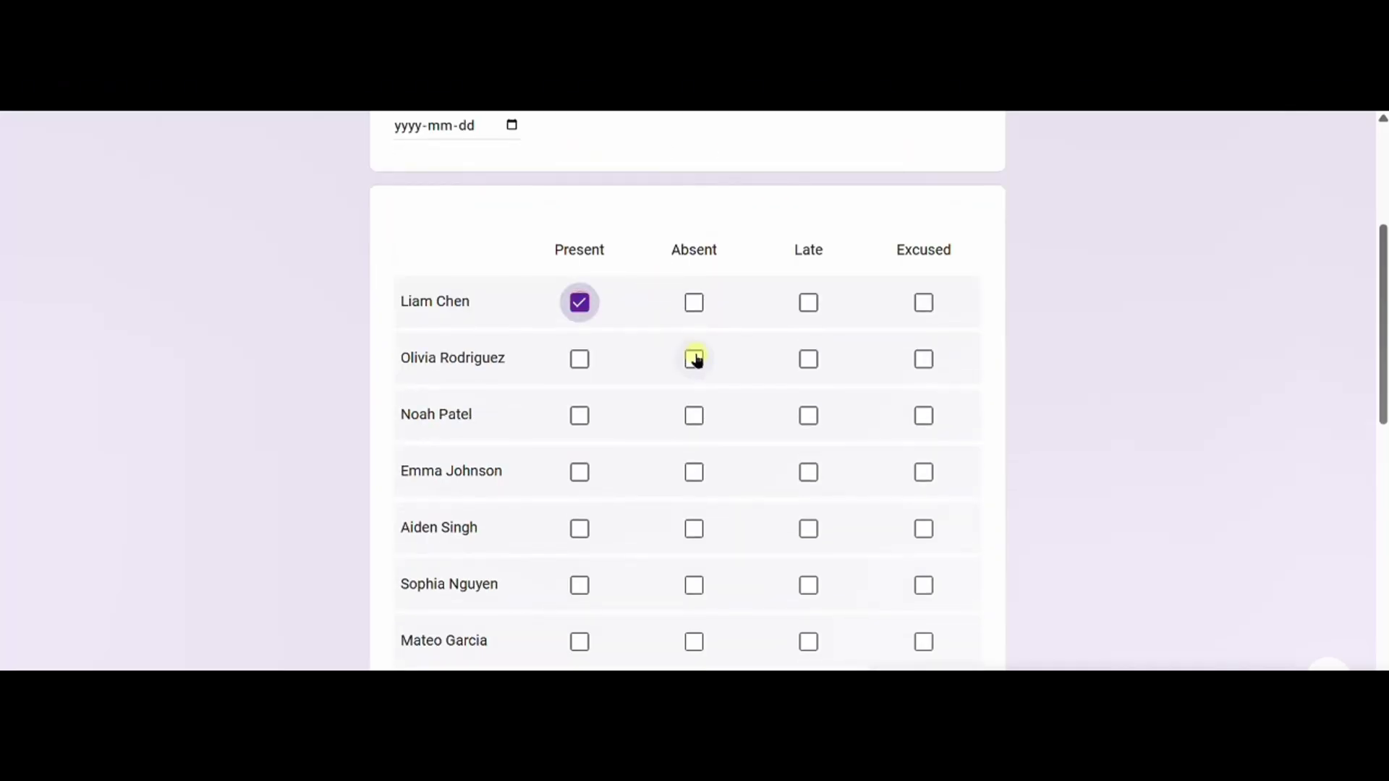
left_click(694, 356)
left_click(579, 214)
left_click(580, 326)
left_click(580, 385)
left_click(694, 496)
left_click(808, 470)
left_click(579, 585)
left_click(580, 641)
left_click(580, 427)
left_click(924, 487)
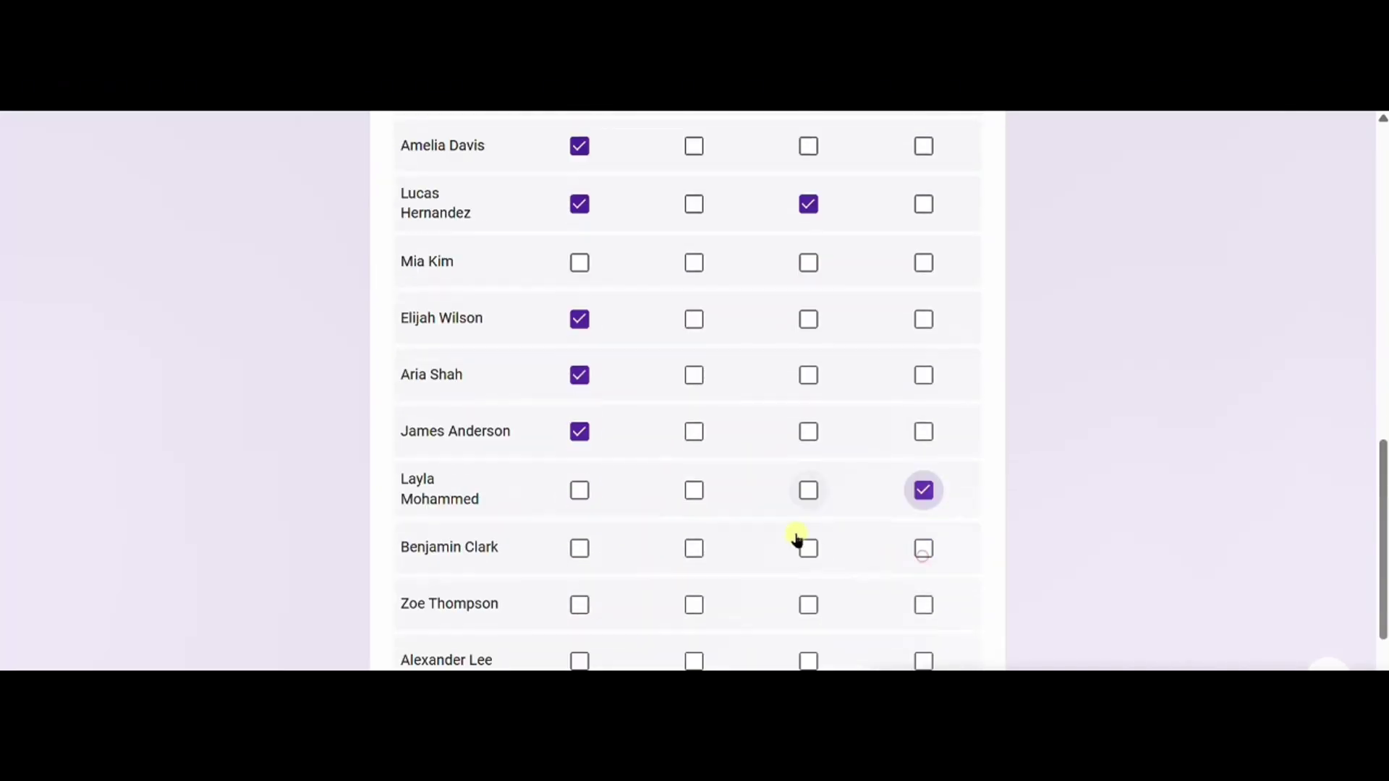
left_click(580, 471)
left_click(694, 528)
left_click(580, 583)
Step: Set the test response's date to 9/29/2025 and submit it
scroll(735, 397, "up", 15)
left_click(511, 426)
left_click(475, 637)
scroll(437, 507, "down", 15)
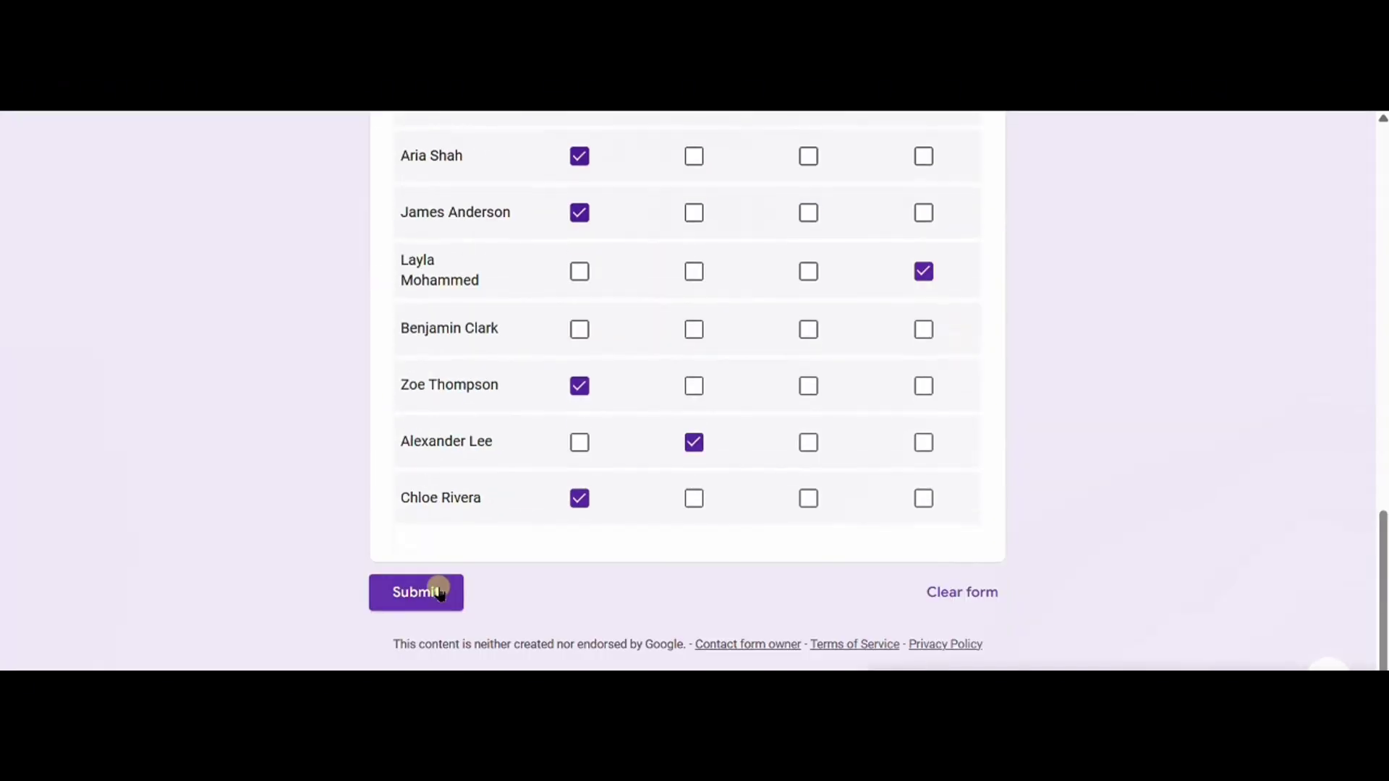
left_click(420, 589)
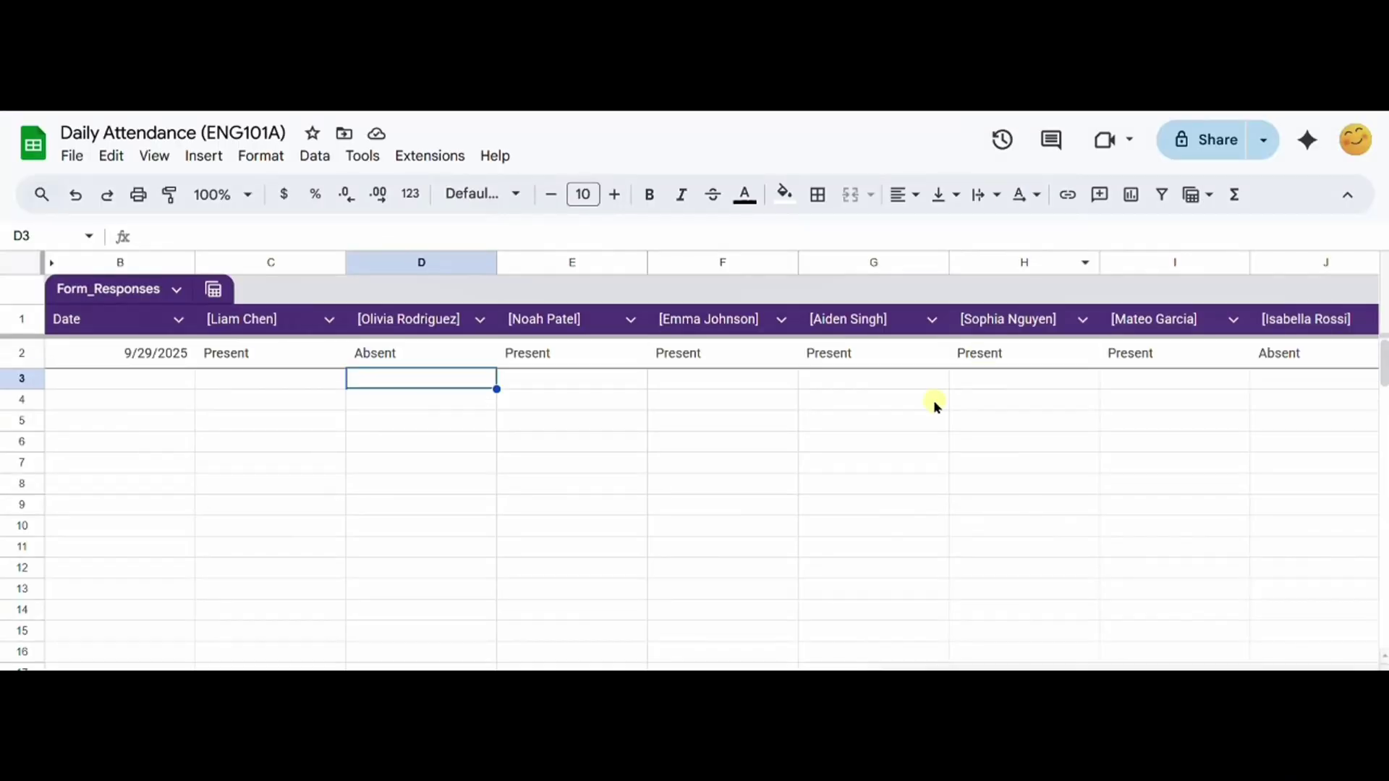
Step: Replace every '[' in the sheet with nothing using Find and replace
left_click(933, 401)
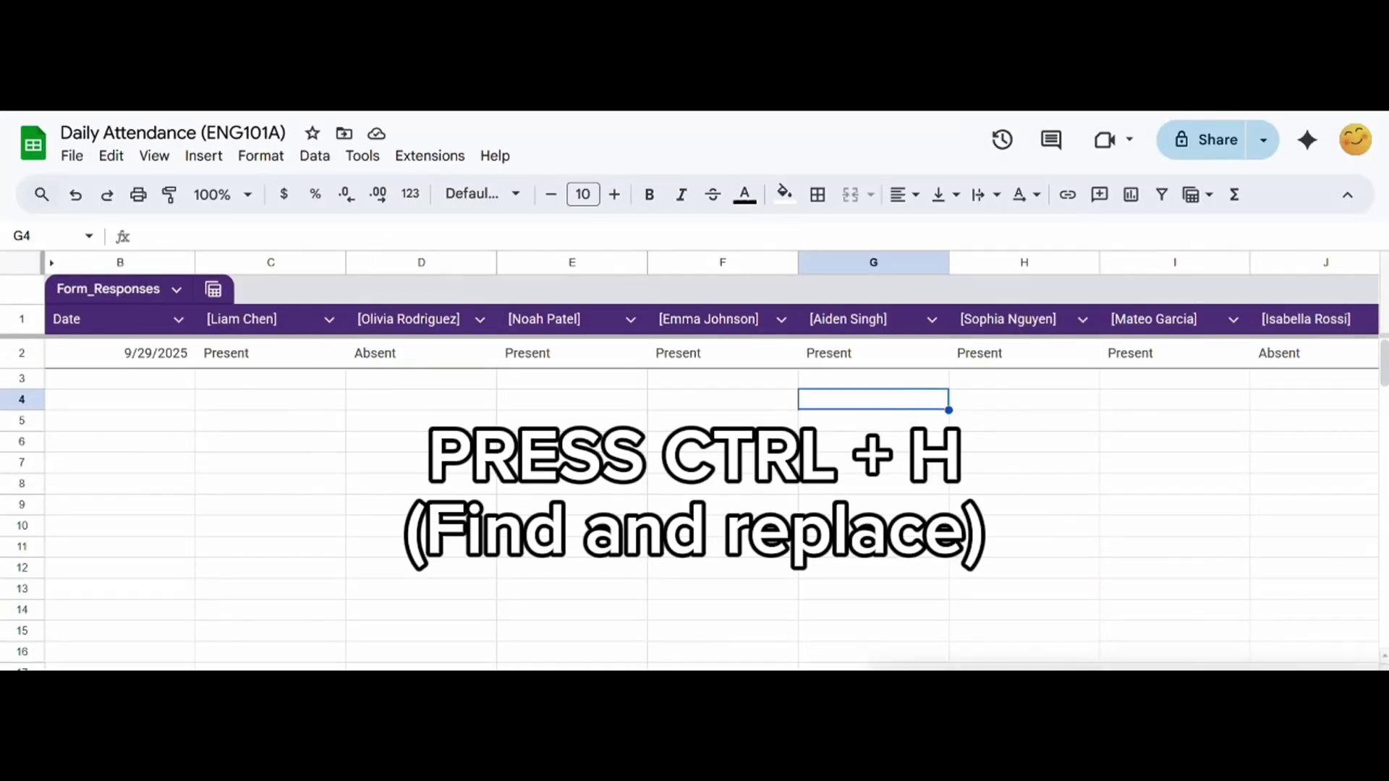
left_click(1083, 511)
key("ctrl+h")
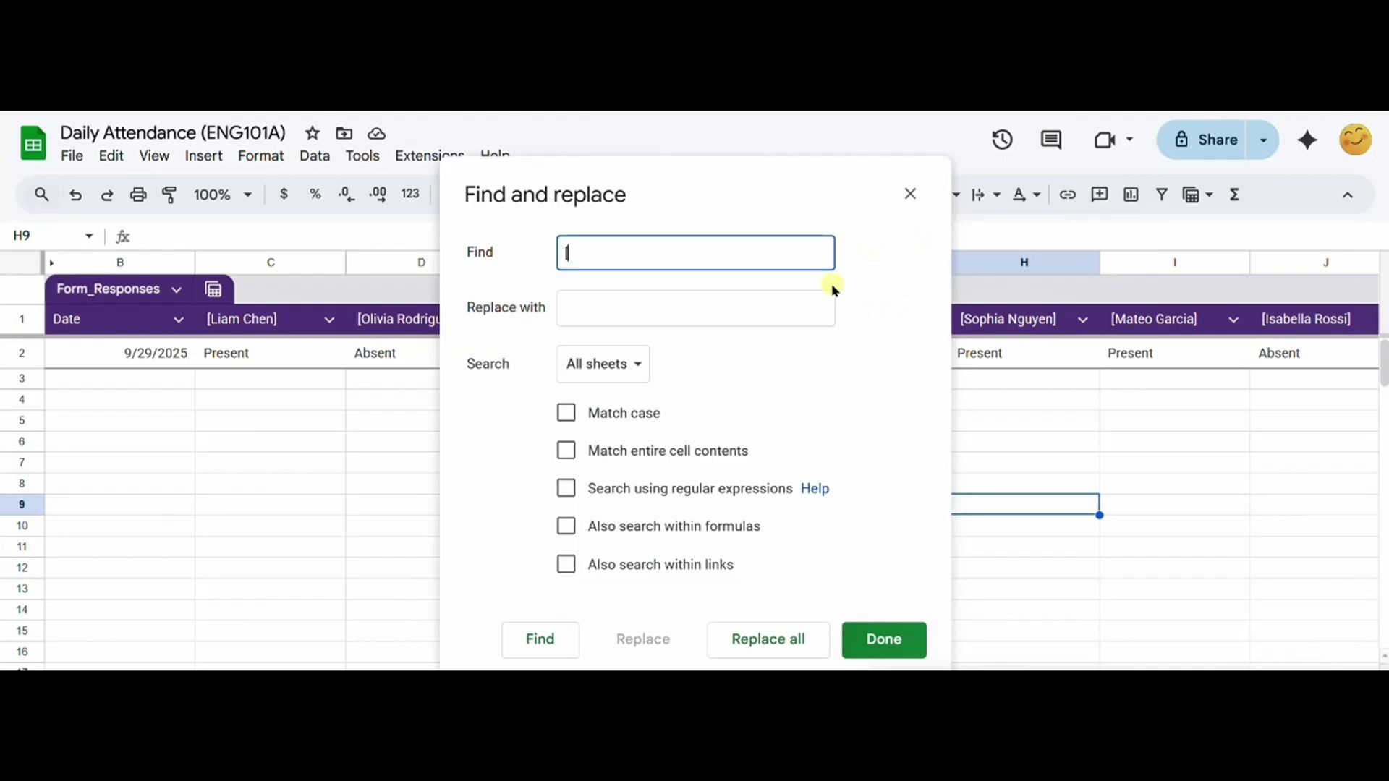
type("[")
left_click(759, 654)
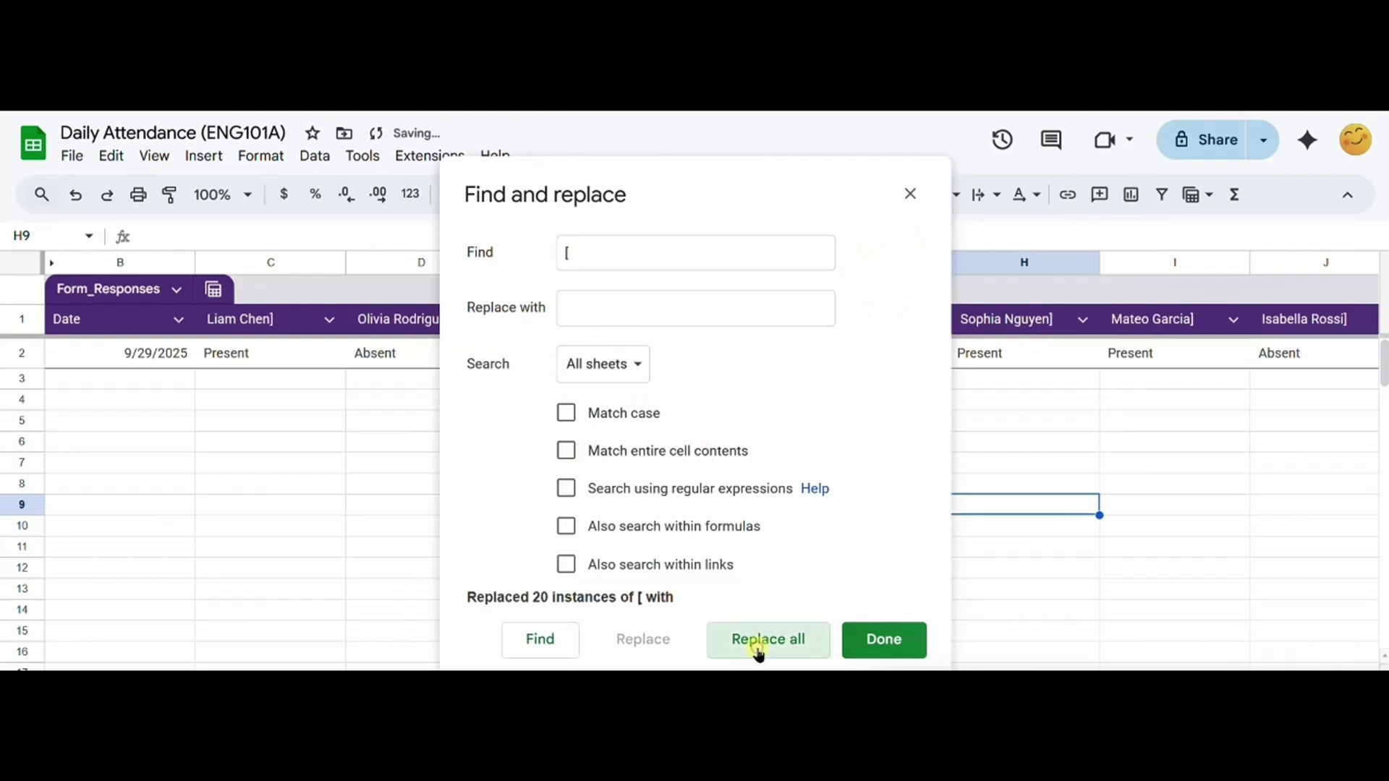
Step: Replace every ']' with nothing as well, then close Find and replace
left_click(655, 263)
key("BackSpace")
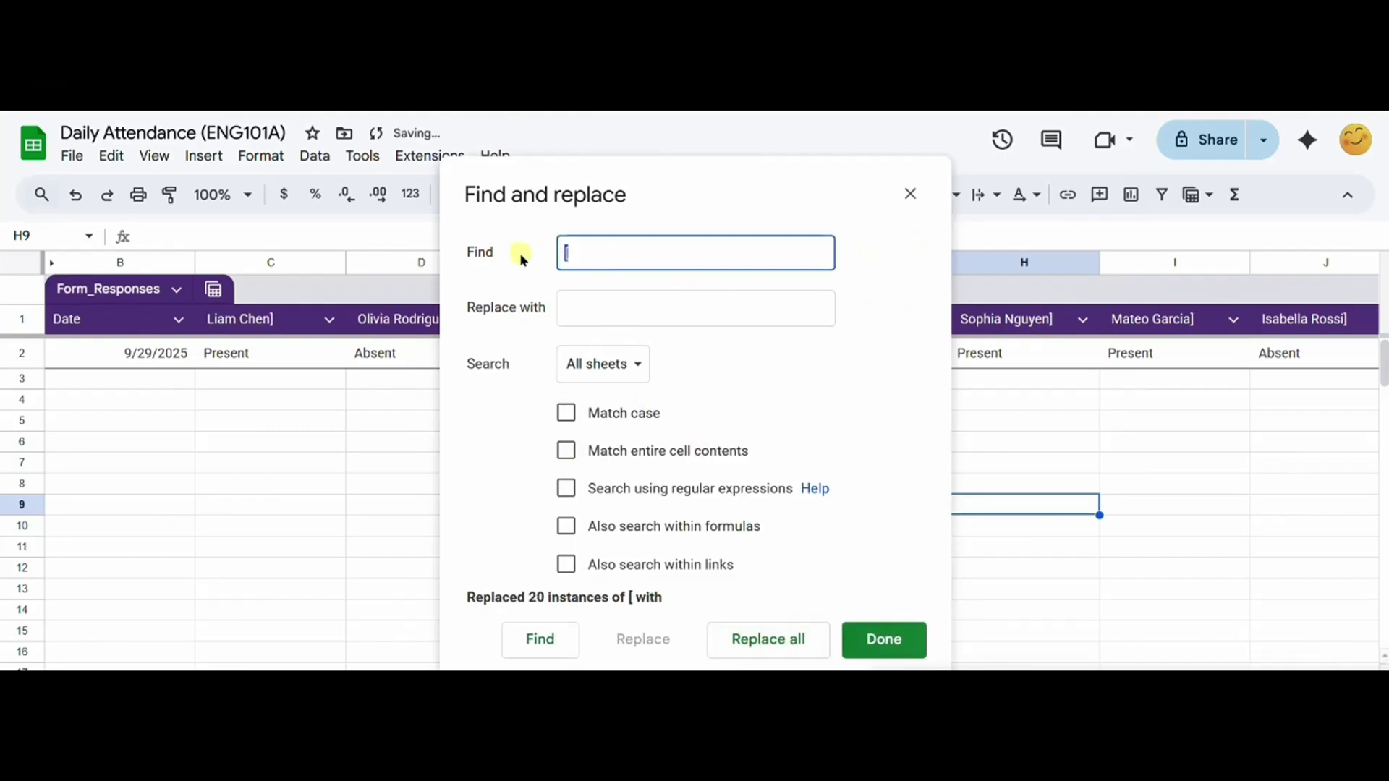
type("]")
left_click(614, 316)
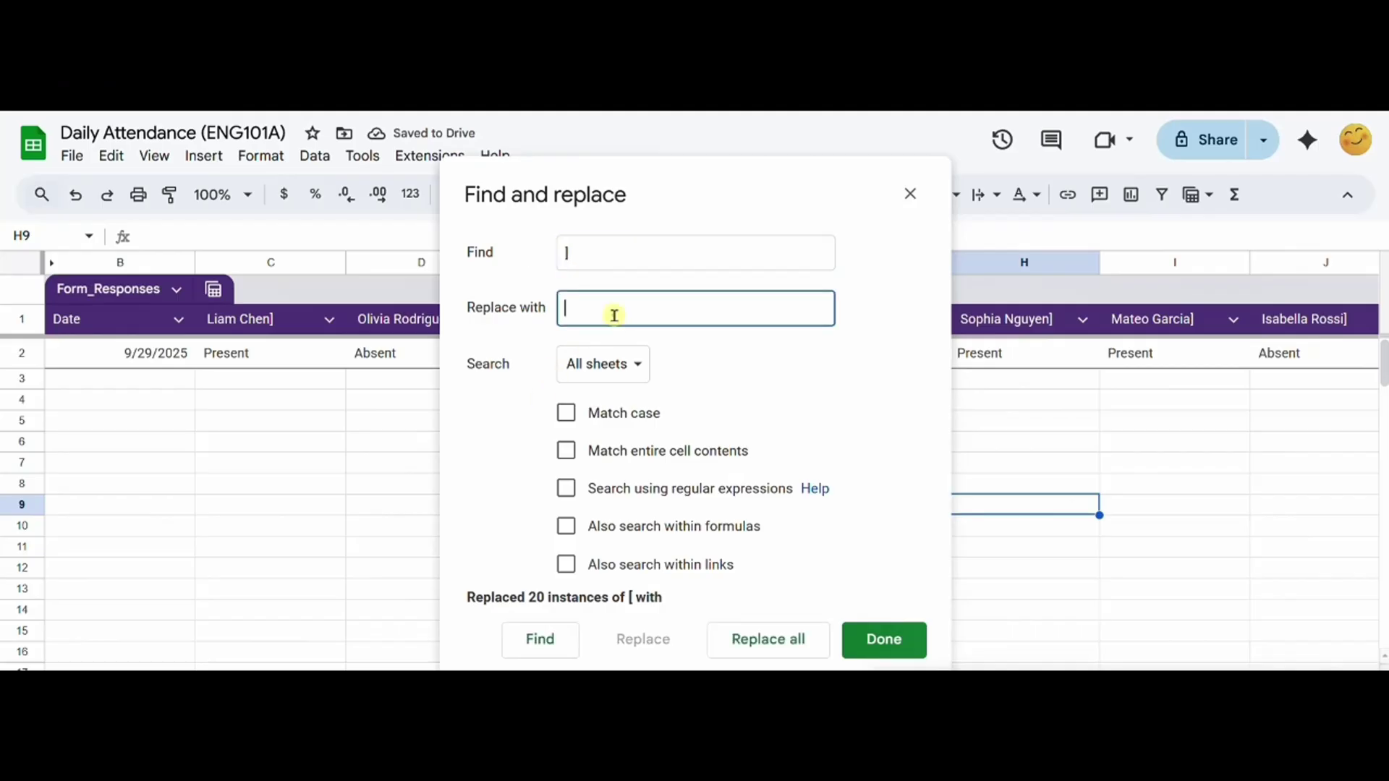
left_click(802, 651)
left_click(859, 640)
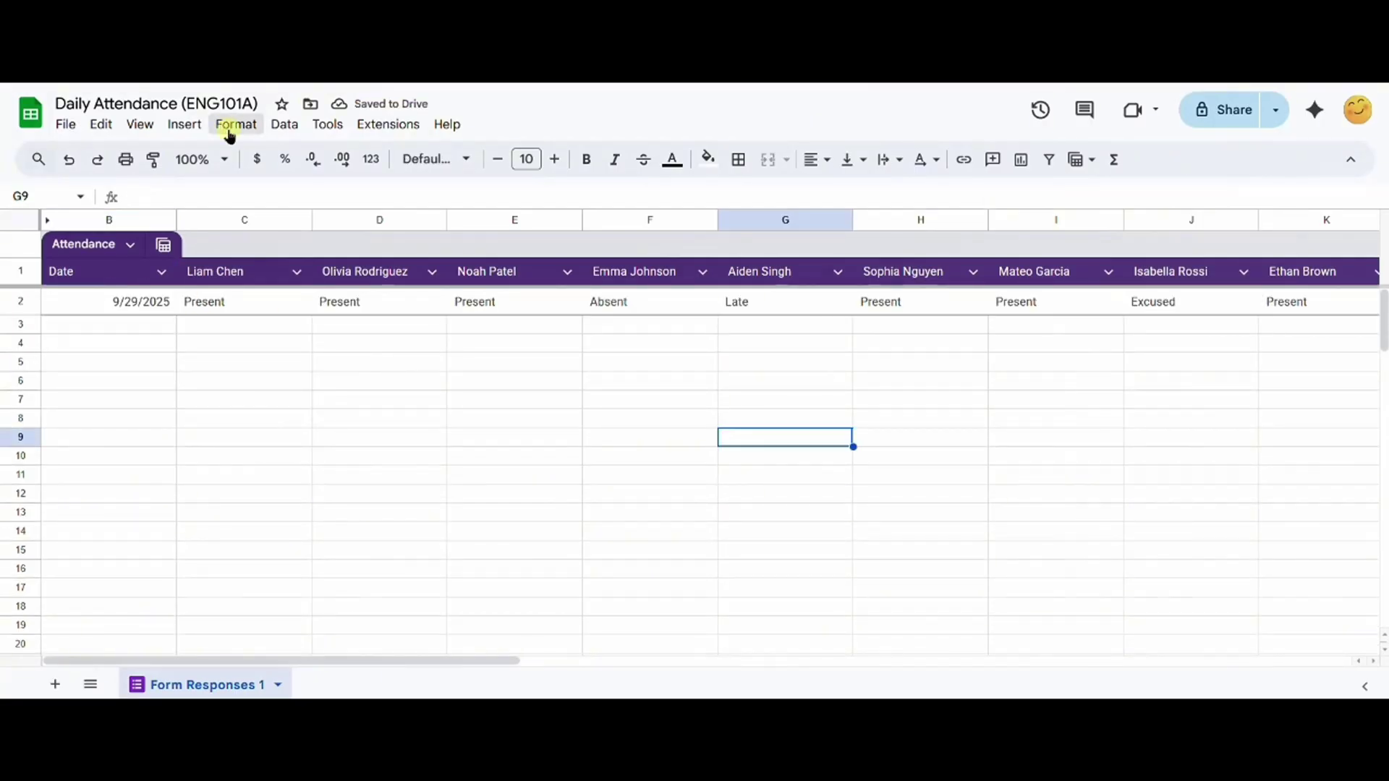
Step: Start a conditional formatting rule applied to range B:V
left_click(228, 132)
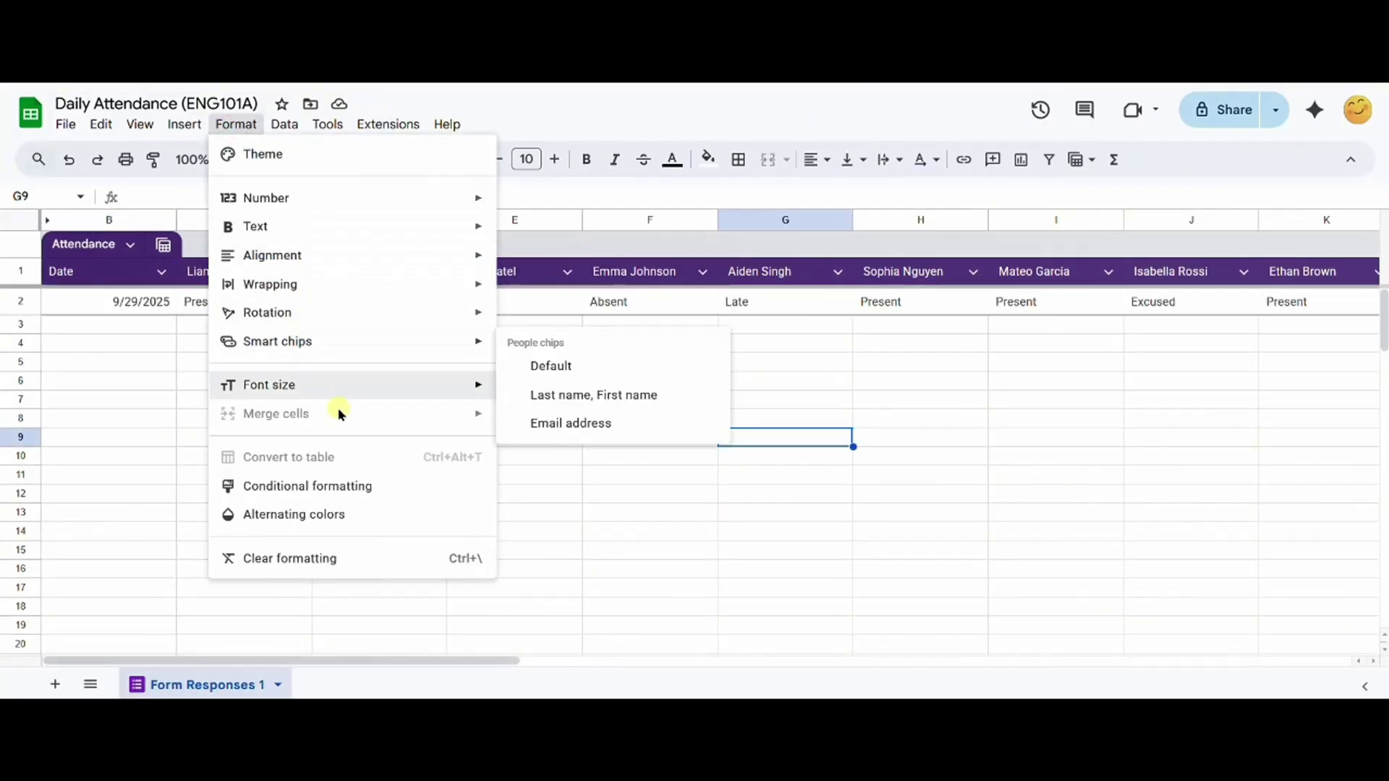
left_click(354, 486)
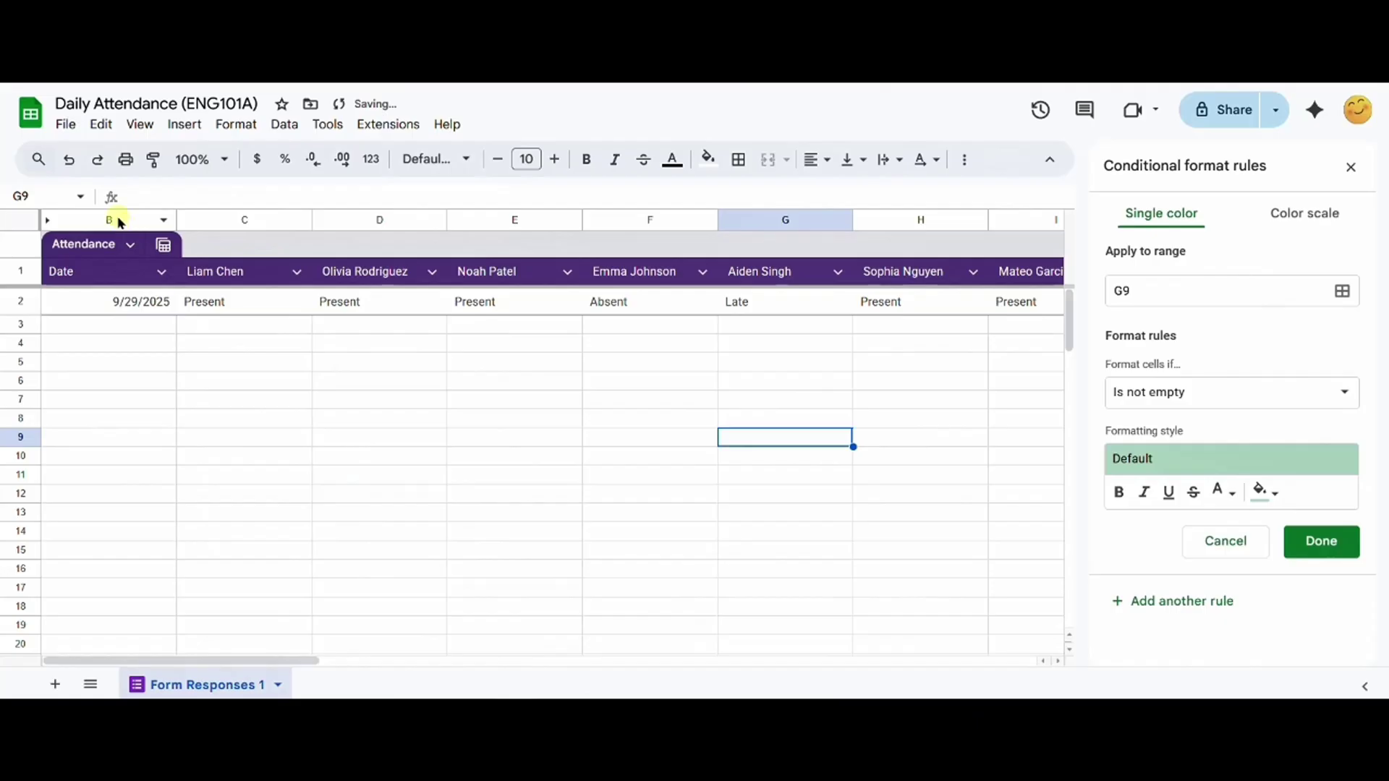
left_click(1229, 291)
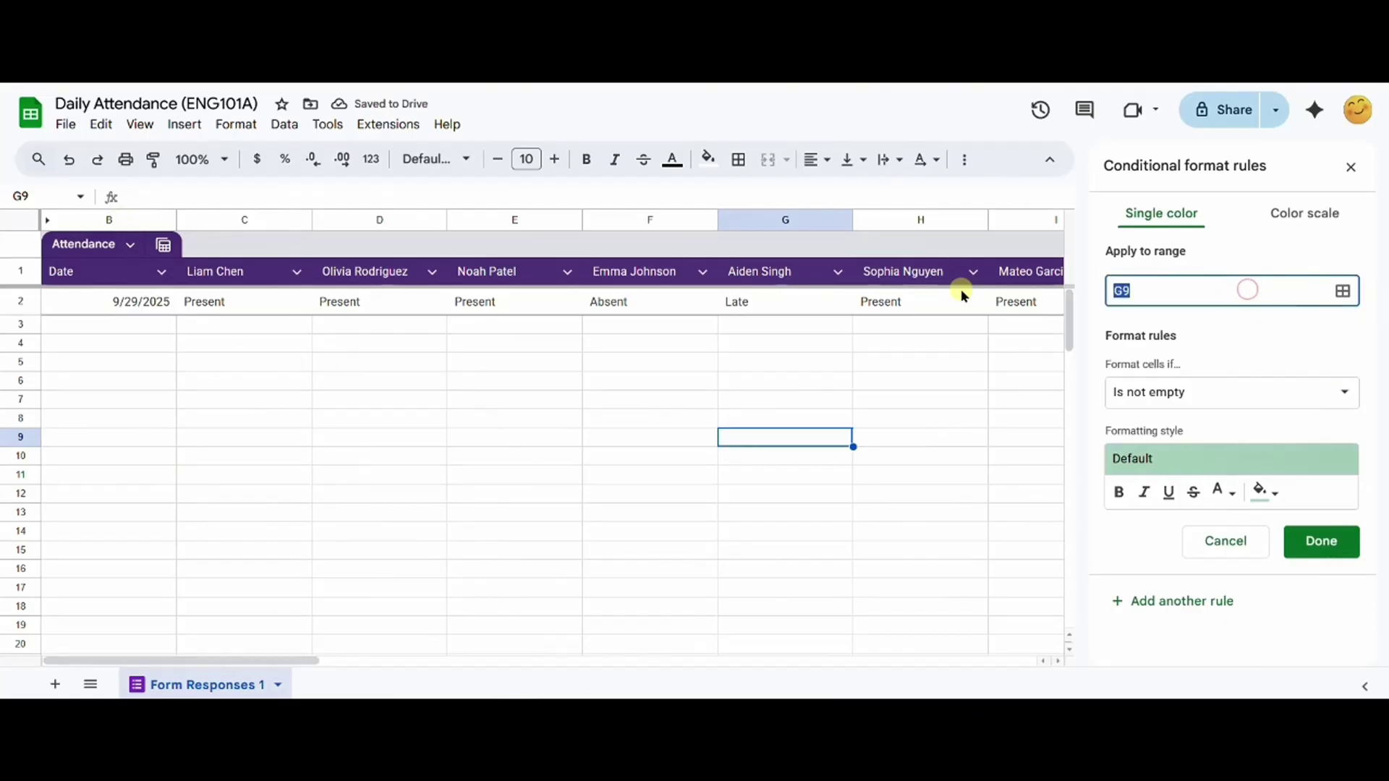
type("B:V")
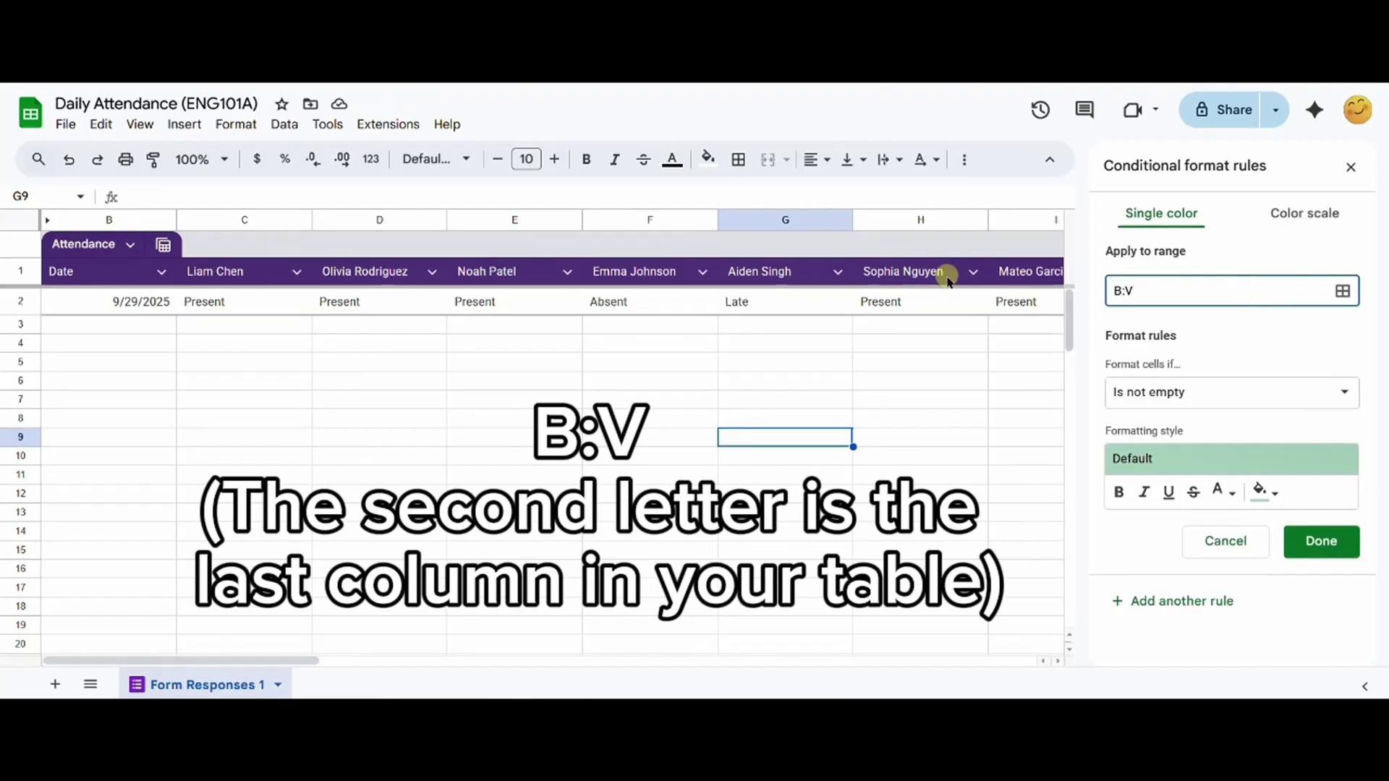
Step: Set the condition to Text is exactly 'Present' with the green-text preset style
left_click(1273, 394)
scroll(1218, 487, "down", 4)
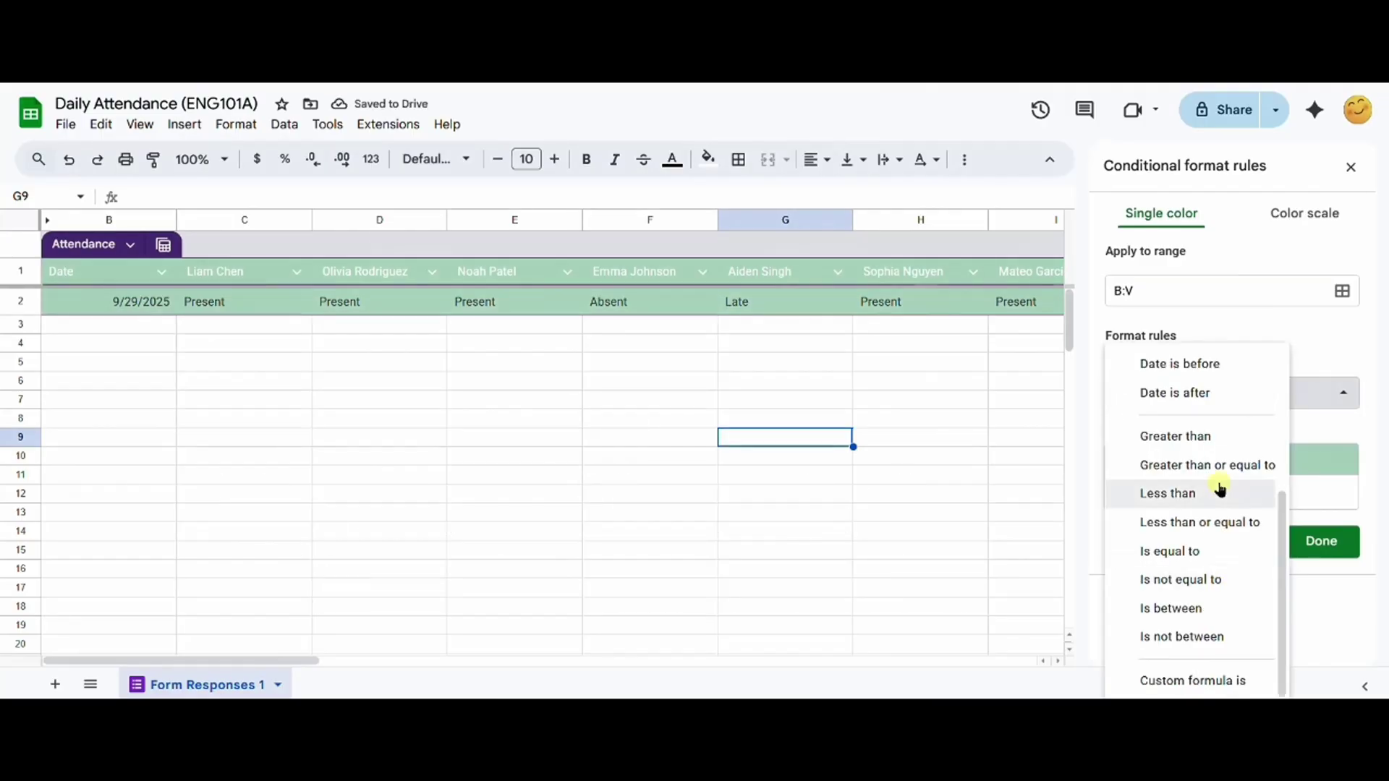
scroll(1223, 469, "up", 2)
scroll(1227, 478, "up", 3)
left_click(1221, 533)
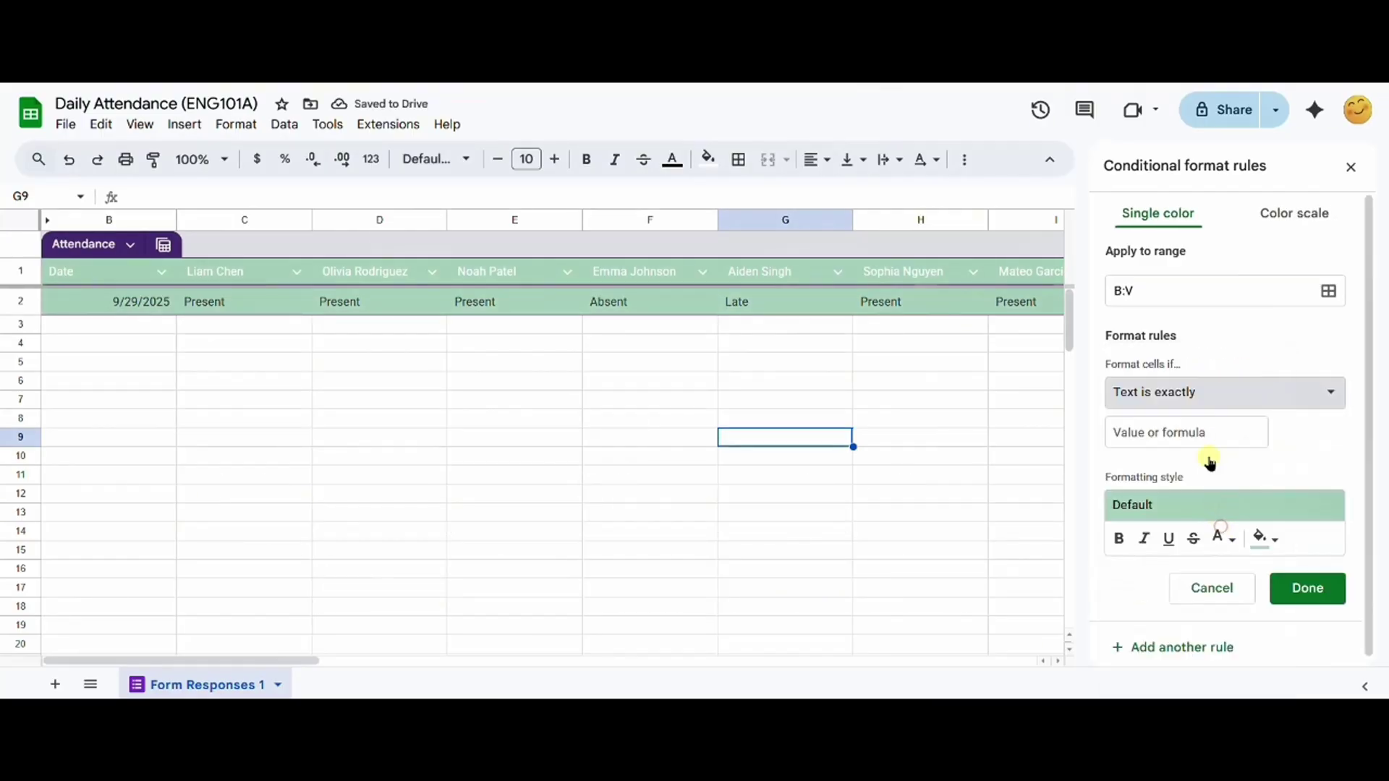
left_click(1180, 430)
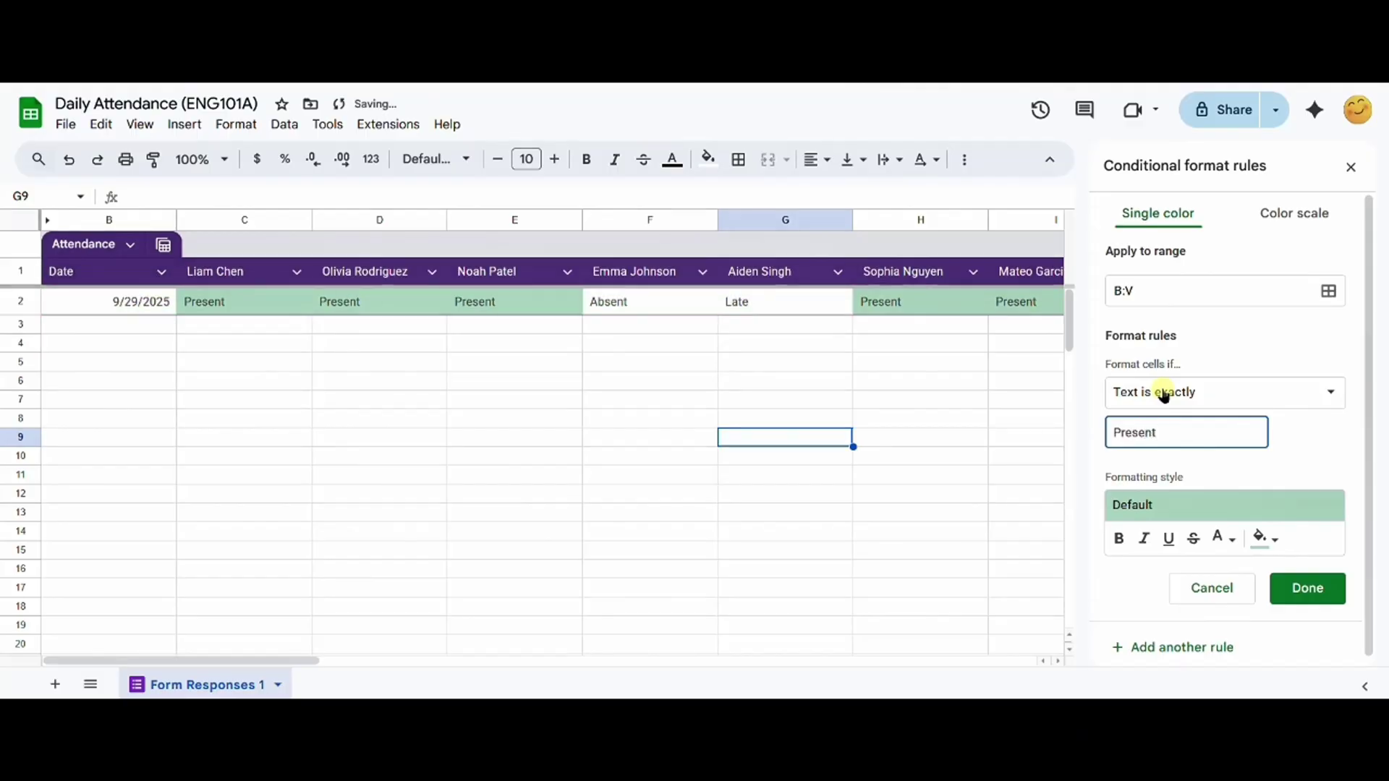
left_click(1181, 505)
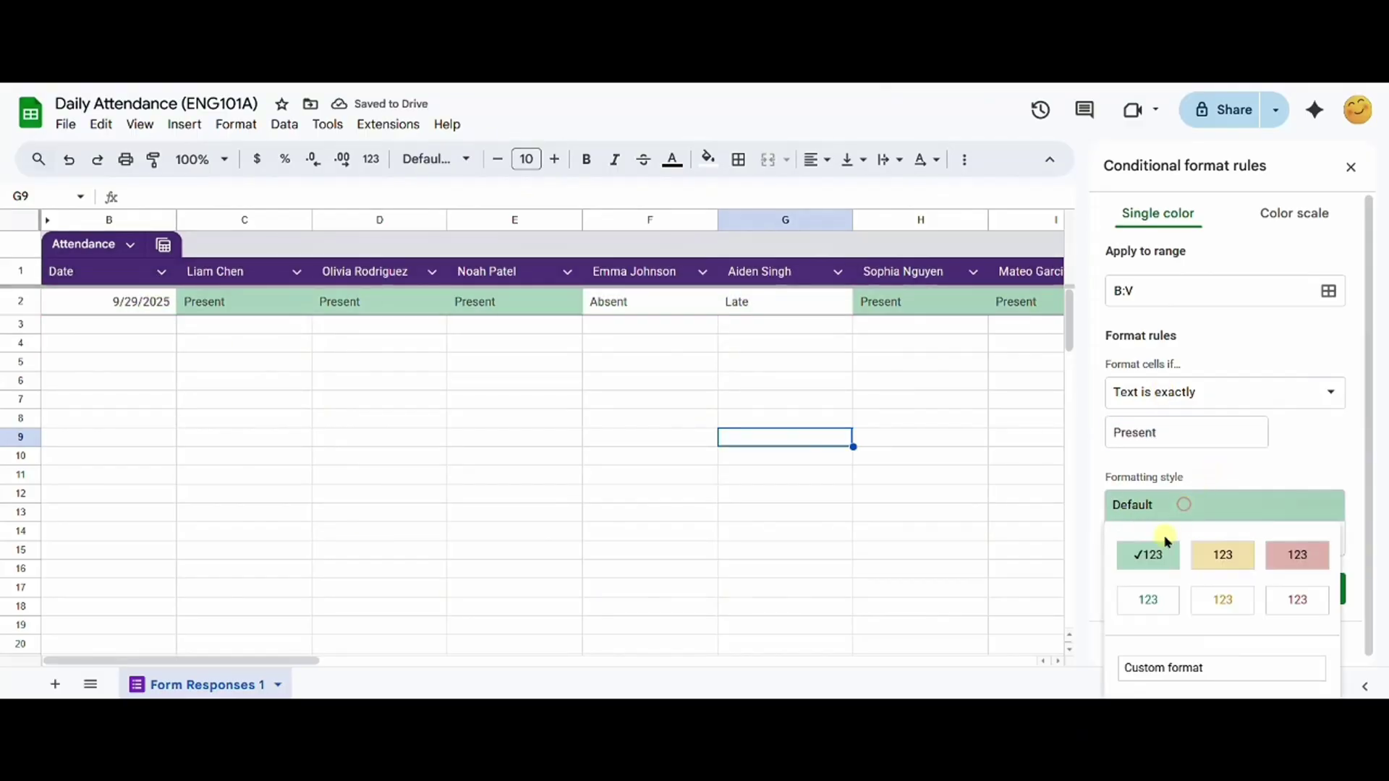
left_click(1153, 599)
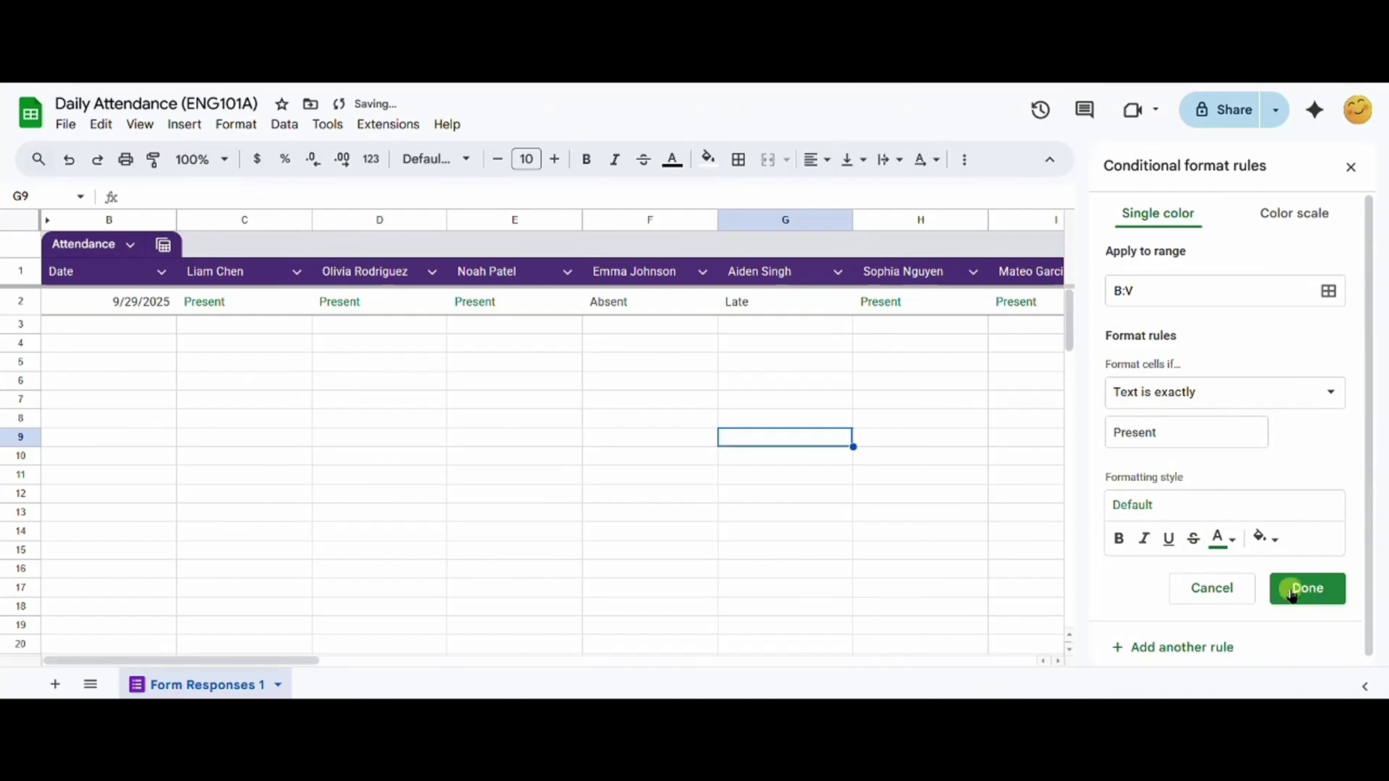
scroll(1303, 586, "down", 1)
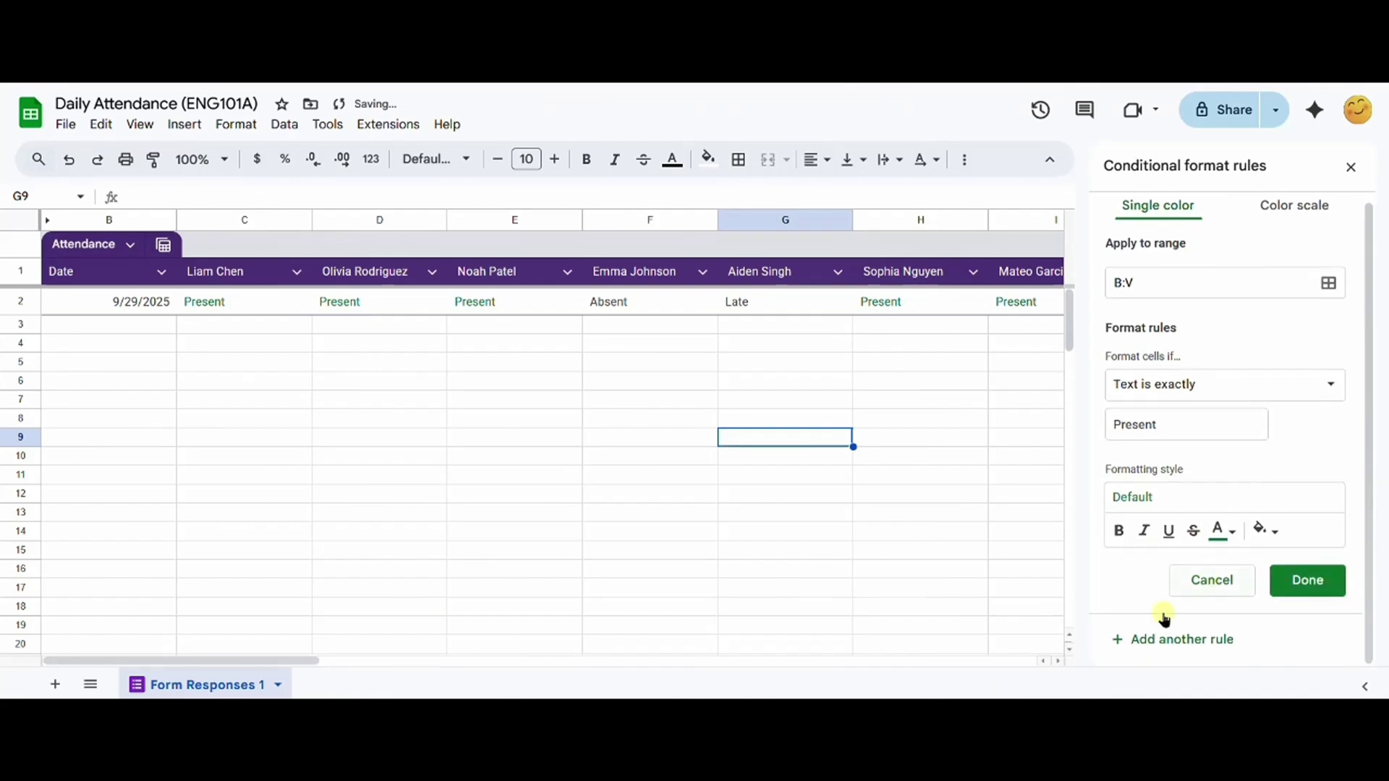
Step: Add a rule making cells exactly 'Absent' show red text
left_click(1193, 439)
double_click(1192, 438)
type("Ab")
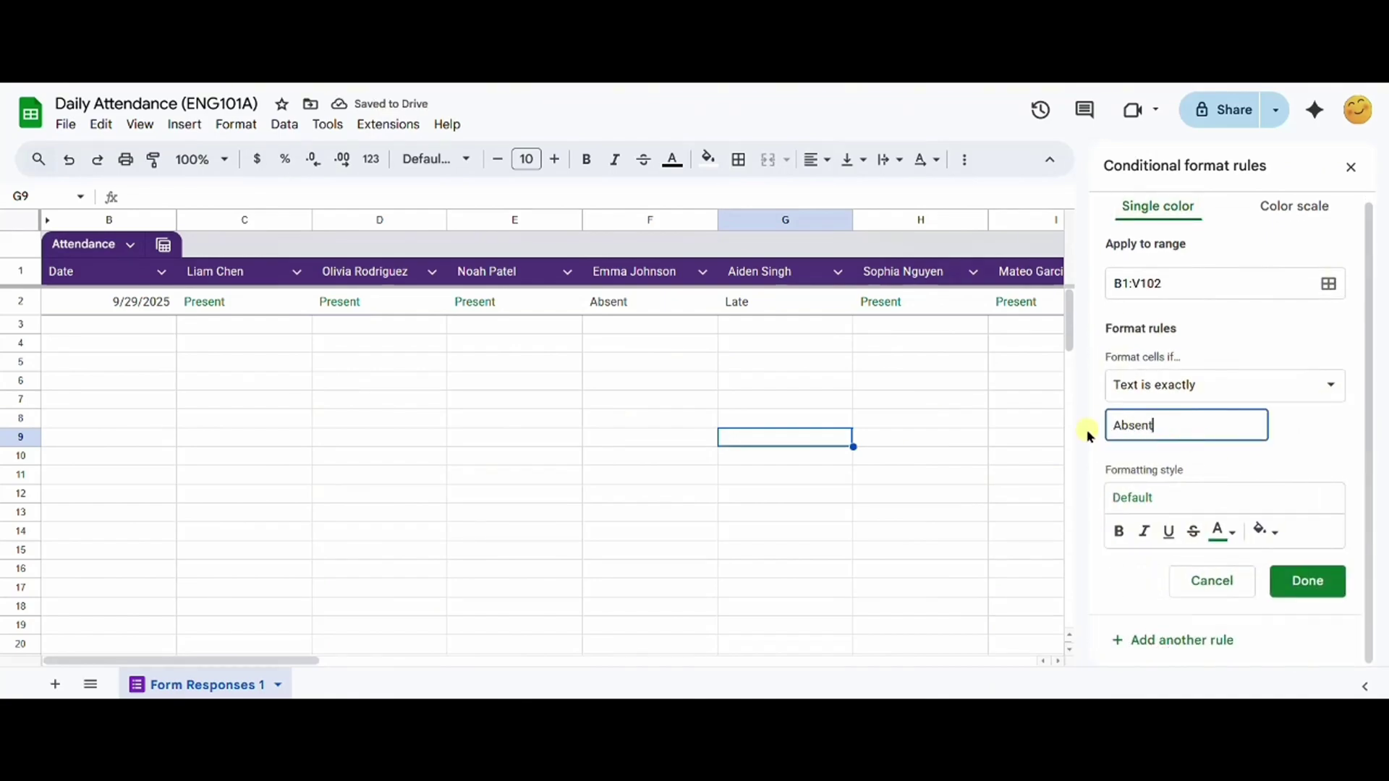
left_click(1182, 497)
left_click(1297, 589)
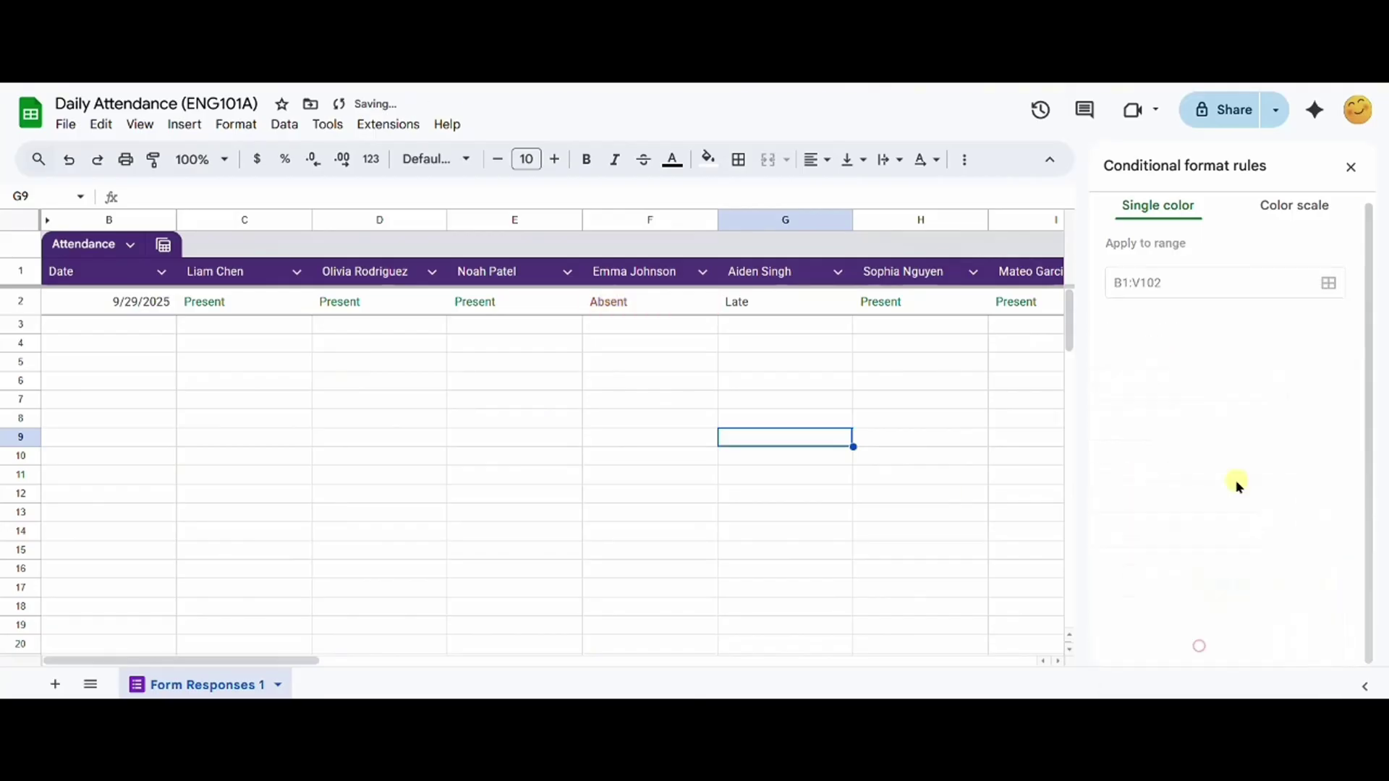
Step: Add a rule making cells exactly 'Late' show yellow text
double_click(1157, 426)
type("Late")
left_click(1181, 497)
left_click(1225, 549)
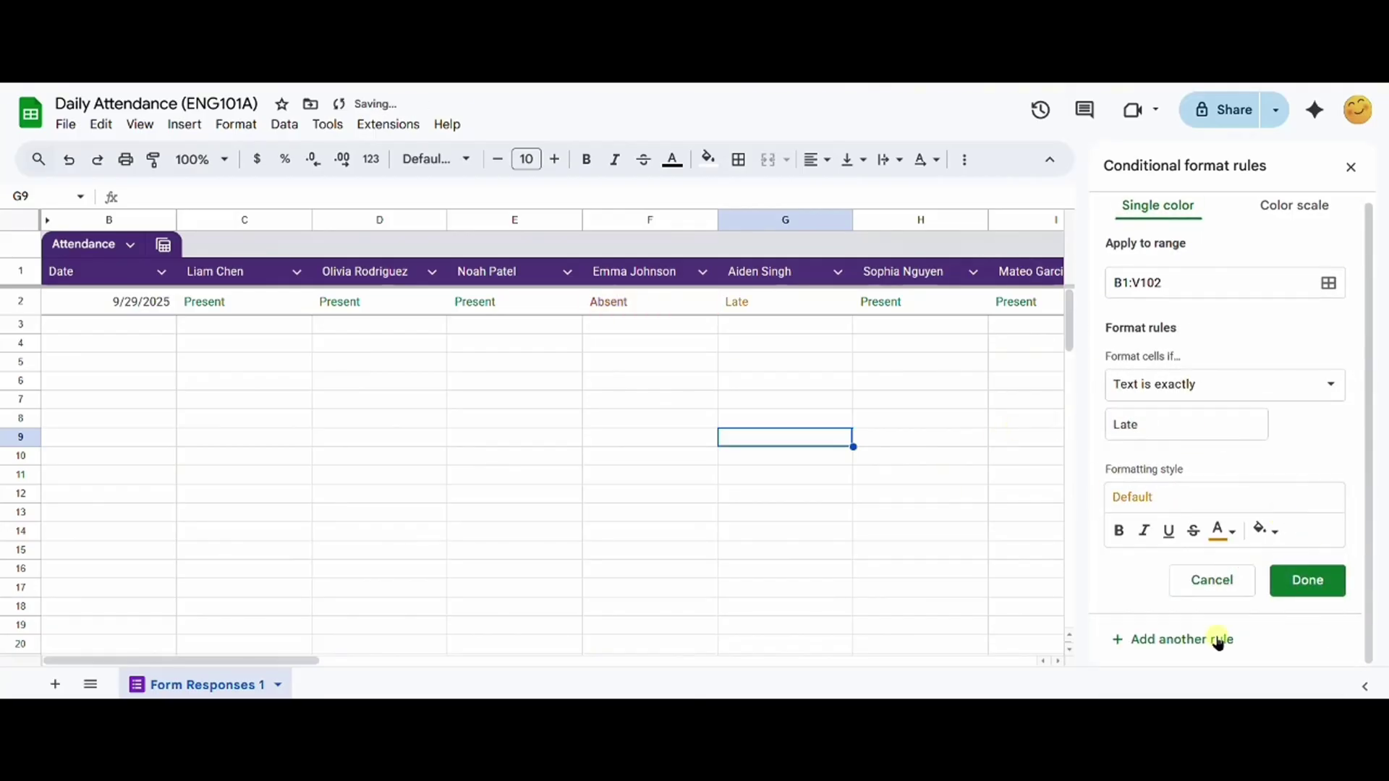
Step: Add a rule giving cells exactly 'Excused' light blue text, and save it
left_click(1219, 642)
type("Excused")
left_click(1181, 497)
left_click(1185, 658)
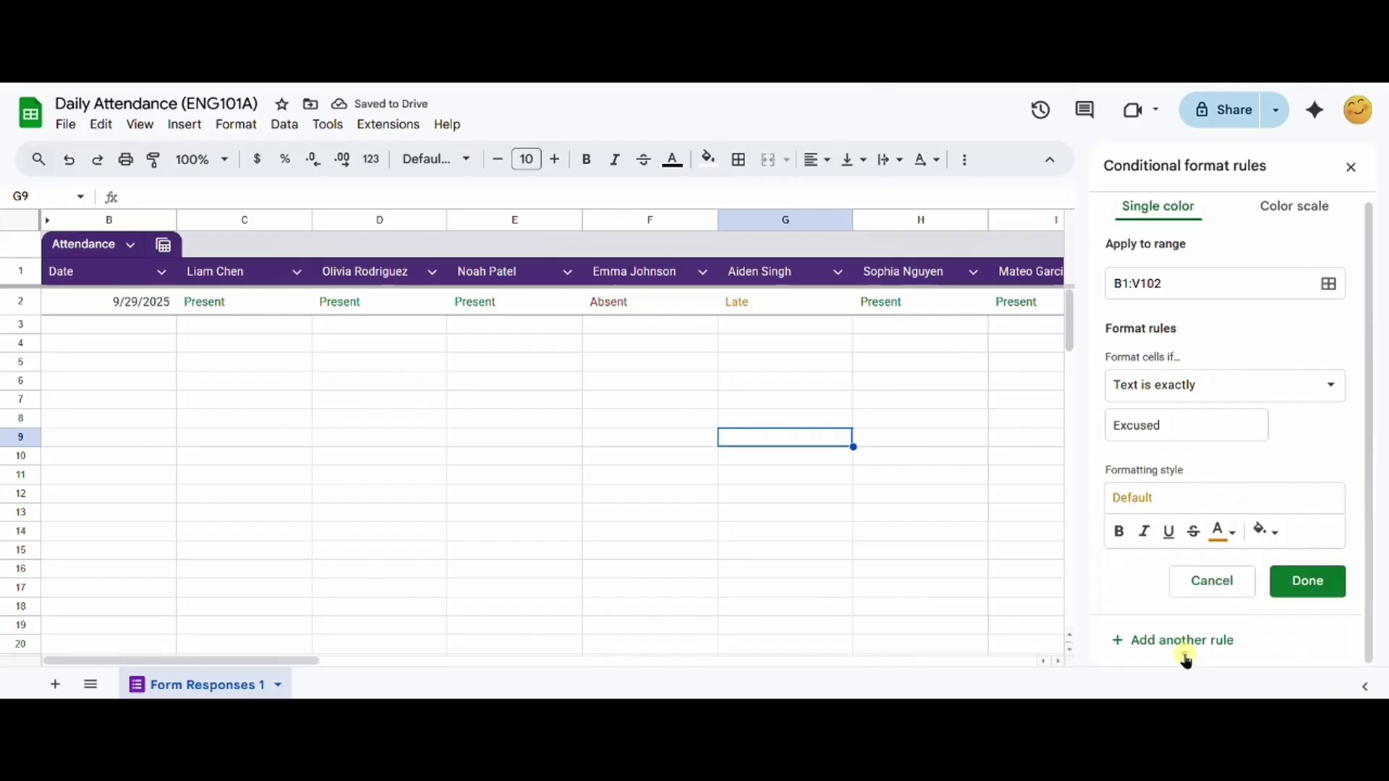
left_click(1223, 532)
left_click(1171, 304)
left_click(1308, 583)
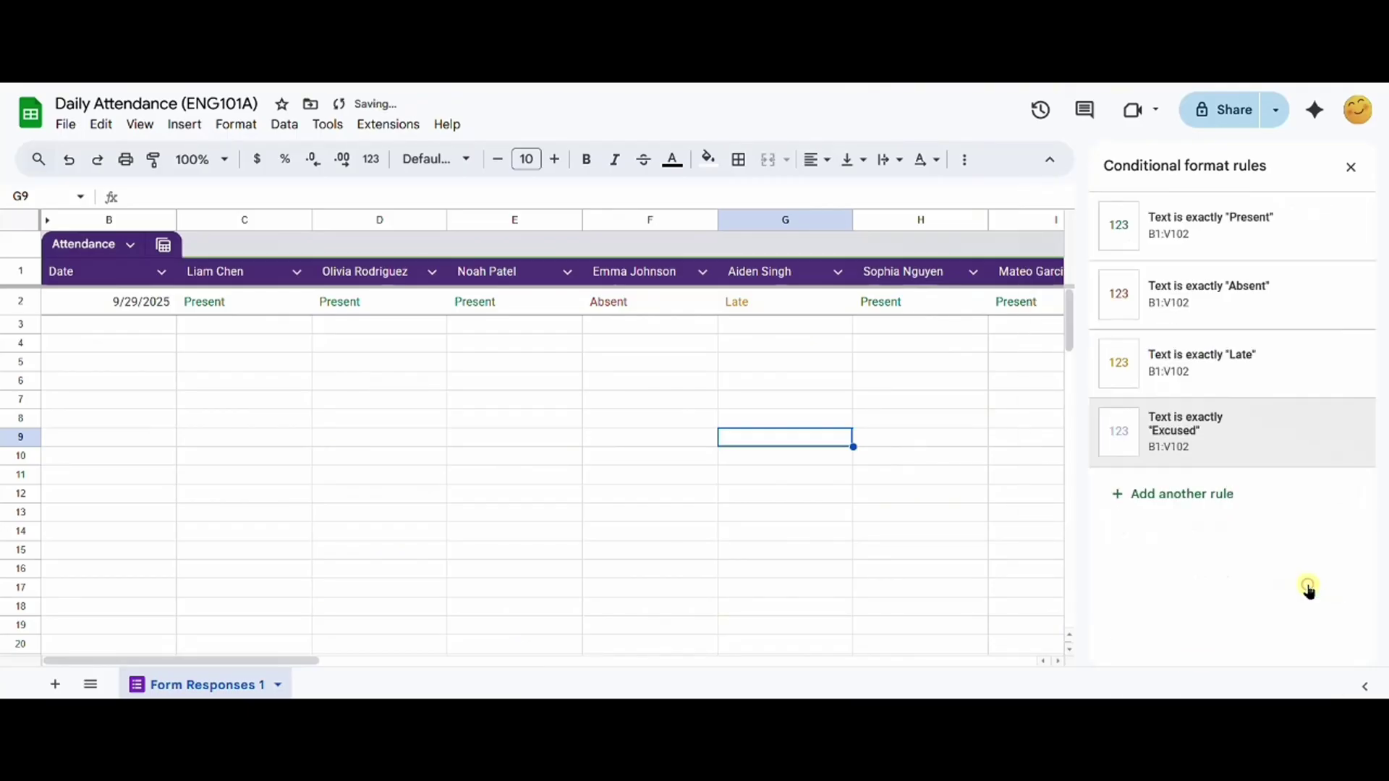
Step: Close the rules sidebar and review the colour-coded responses from 9/29/2025 to 10/10/2025
left_click(1351, 168)
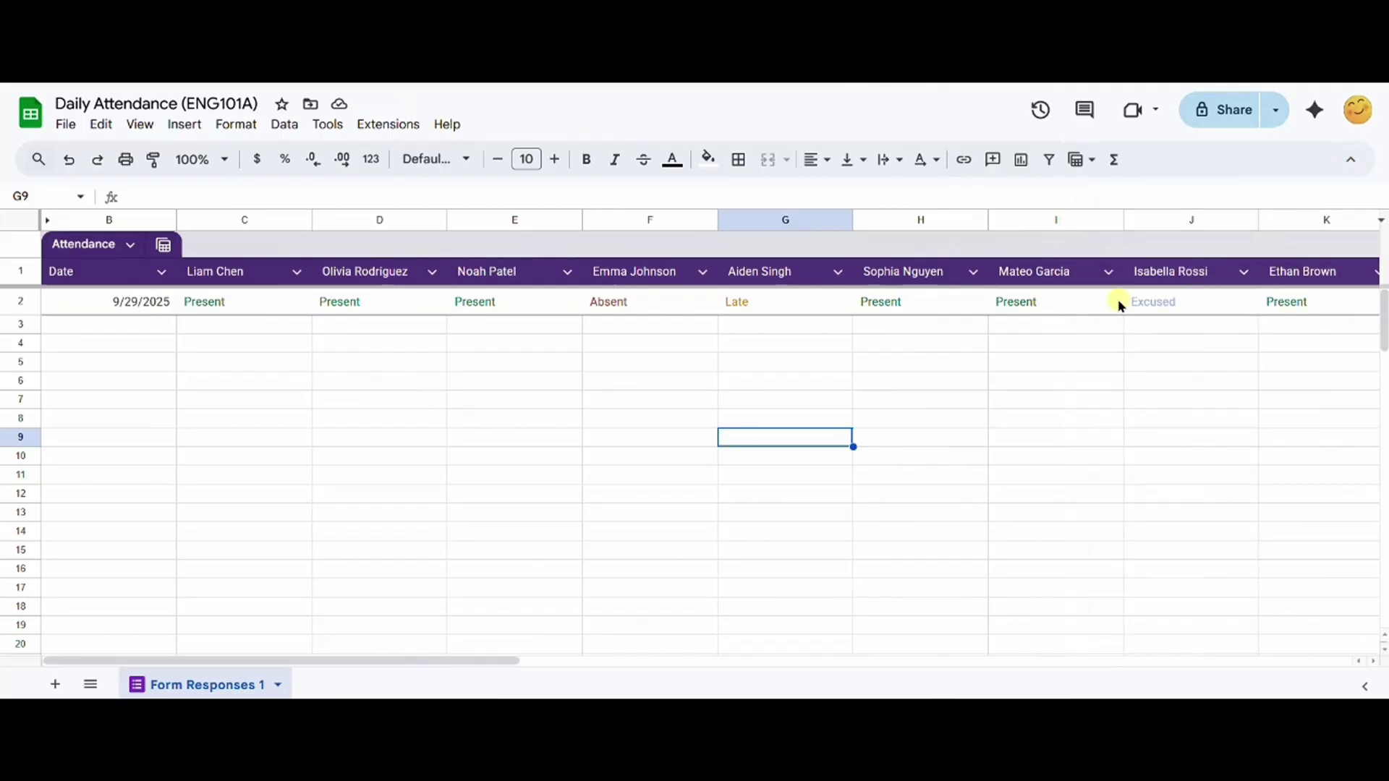
left_click_drag(510, 654, 444, 655)
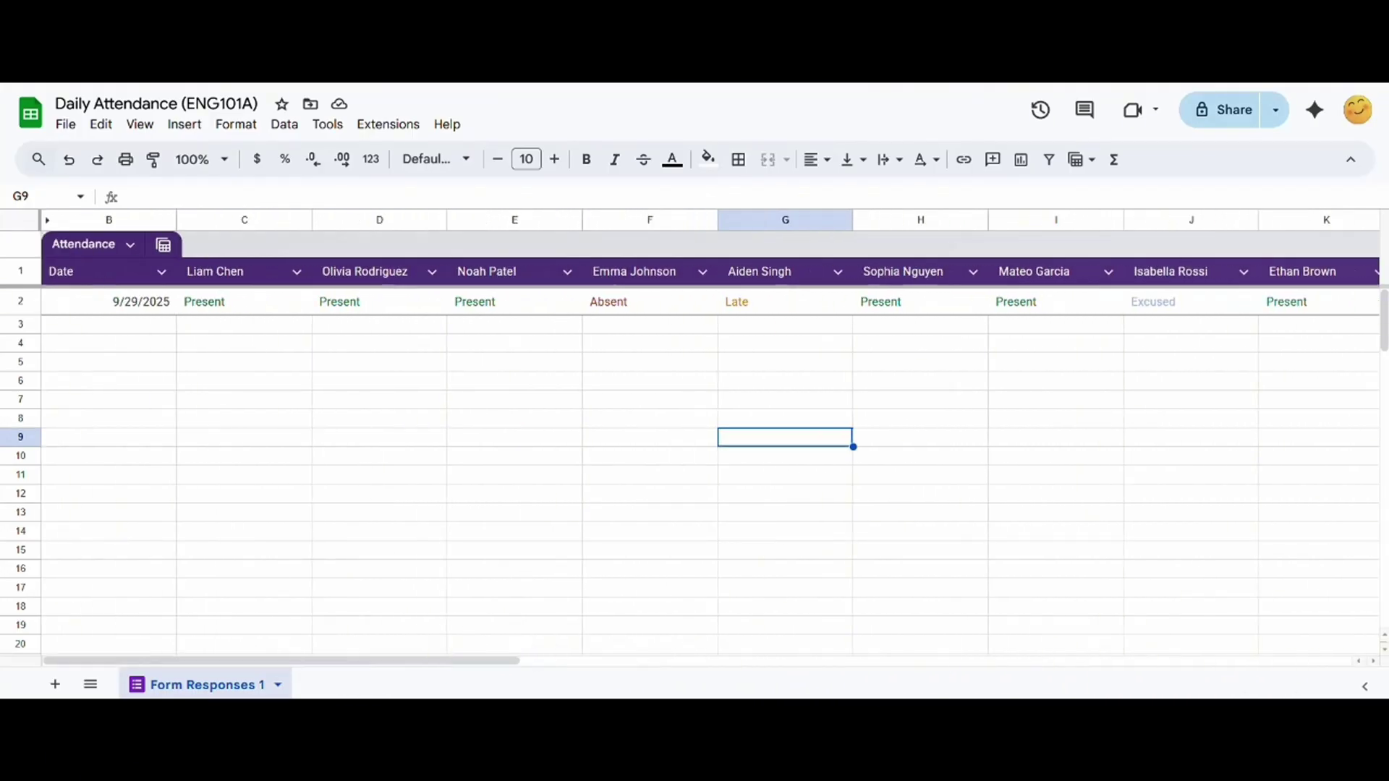